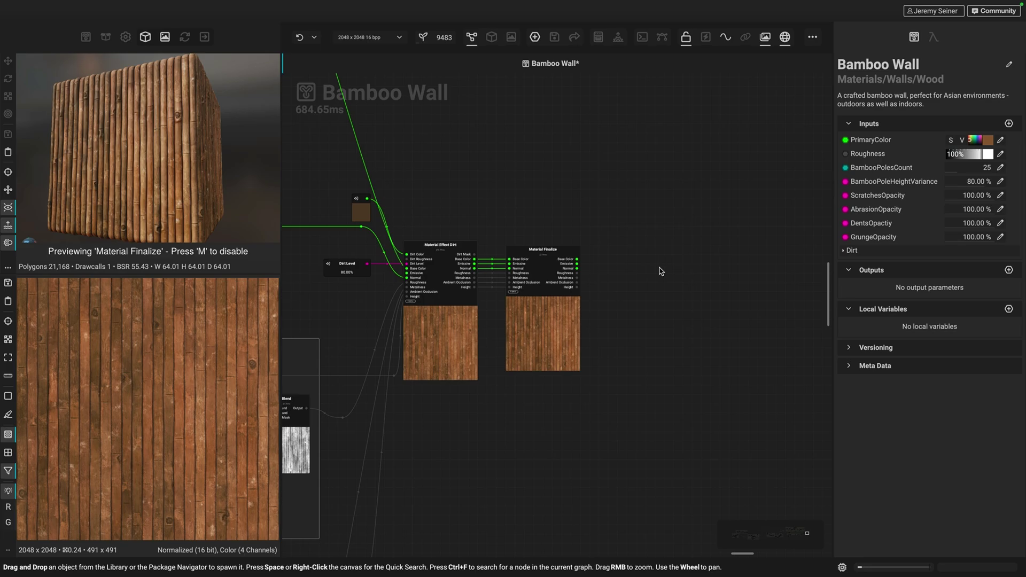
Add an ElementImage graph output named BaseColor and select its new Set Base Color node
{"action": "right_click_drag", "start_coordinate": [663, 298], "coordinate": [667, 347]}
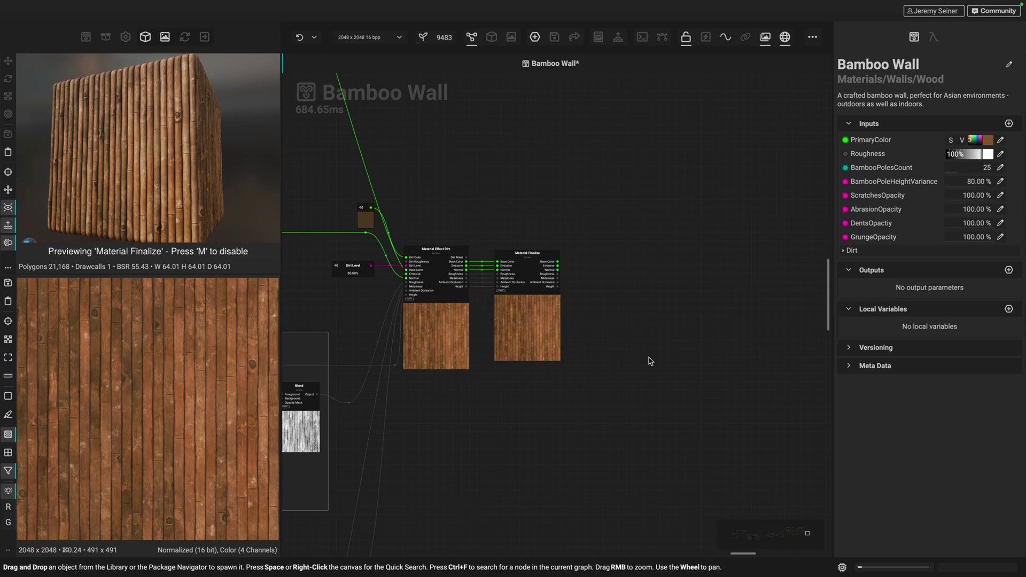
{"action": "left_click_drag", "start_coordinate": [134, 185], "coordinate": [133, 187]}
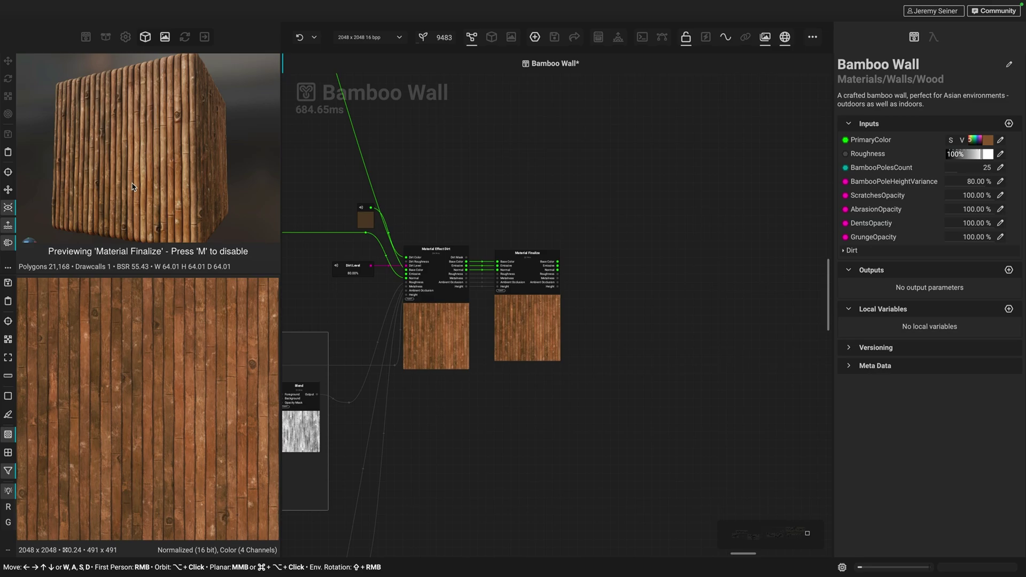
{"action": "right_click_drag", "start_coordinate": [613, 291], "coordinate": [626, 310]}
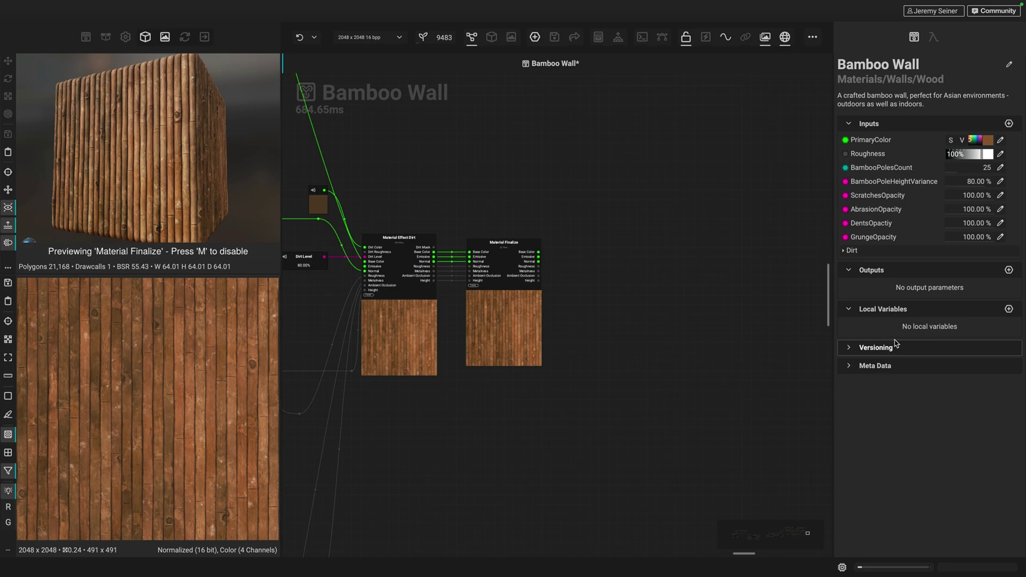
{"action": "left_click", "coordinate": [1009, 270]}
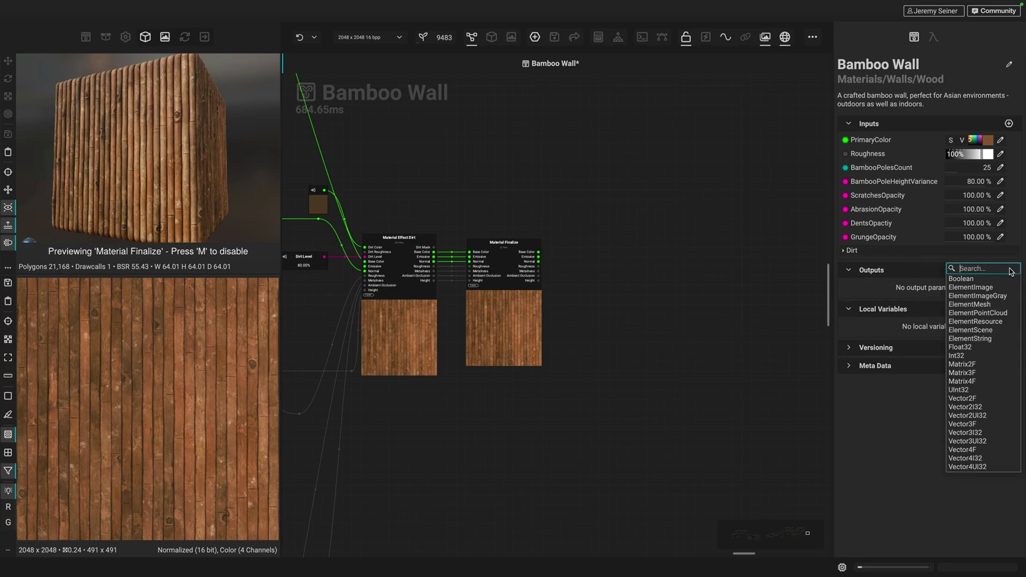
{"action": "left_click", "coordinate": [972, 290]}
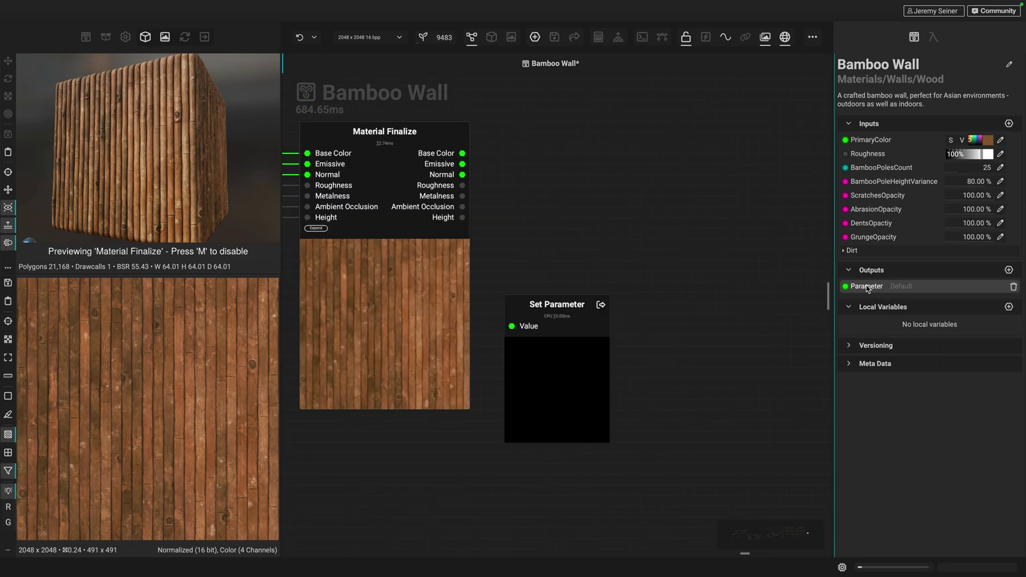
{"action": "left_click_drag", "start_coordinate": [568, 385], "coordinate": [620, 298]}
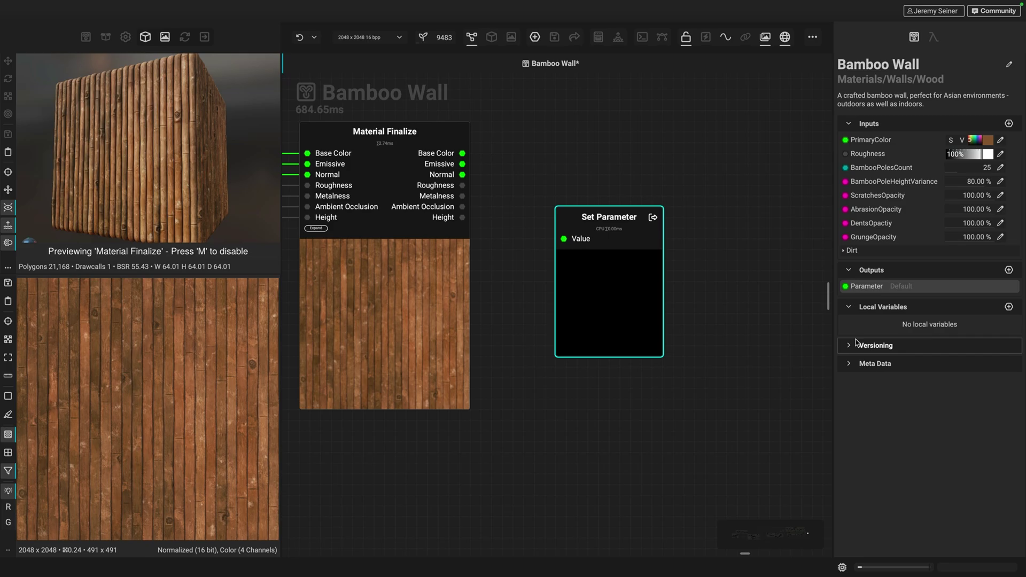
{"action": "double_click", "coordinate": [866, 287]}
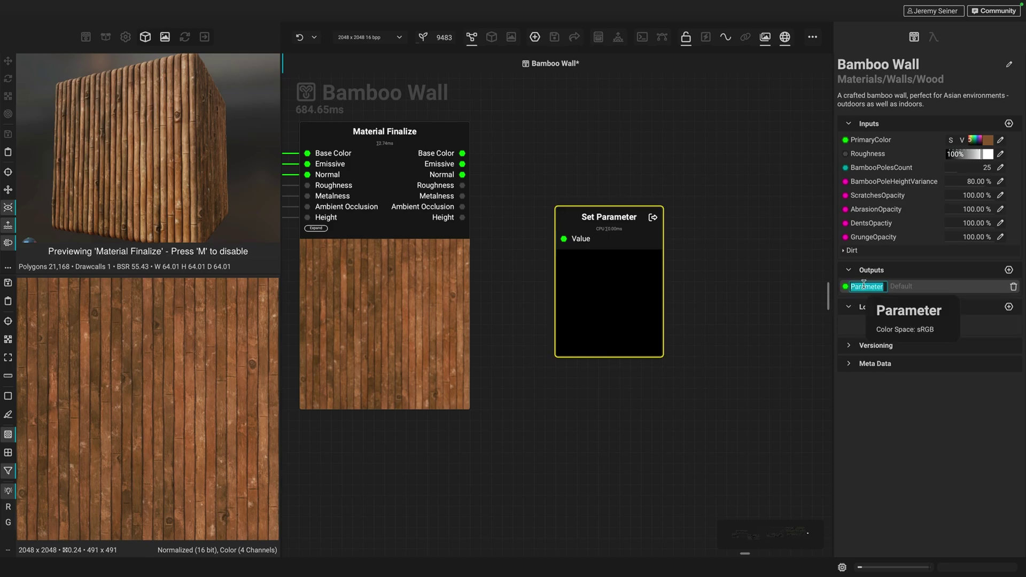
{"action": "type", "text": "BaseColor"}
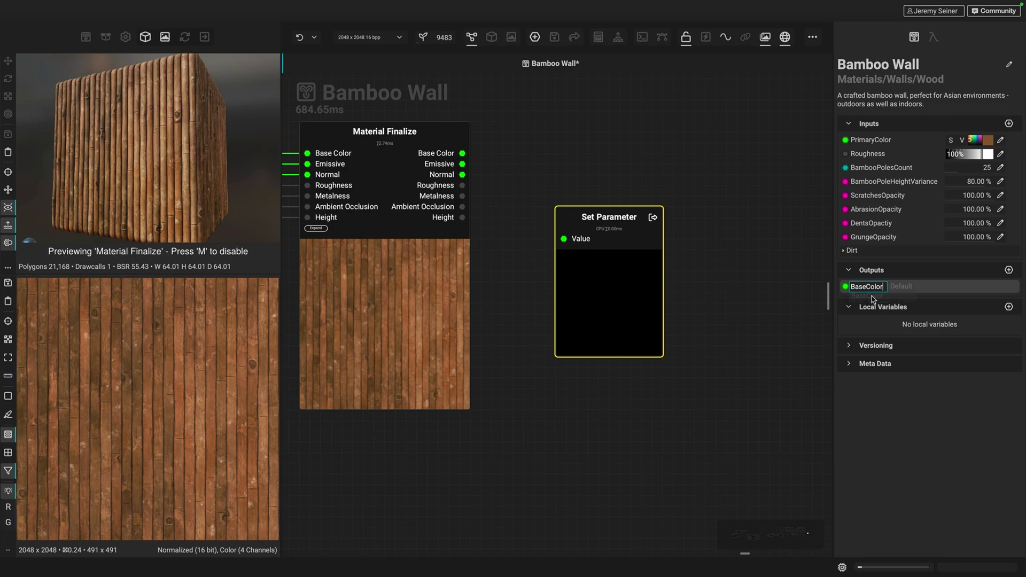
{"action": "left_click", "coordinate": [868, 297]}
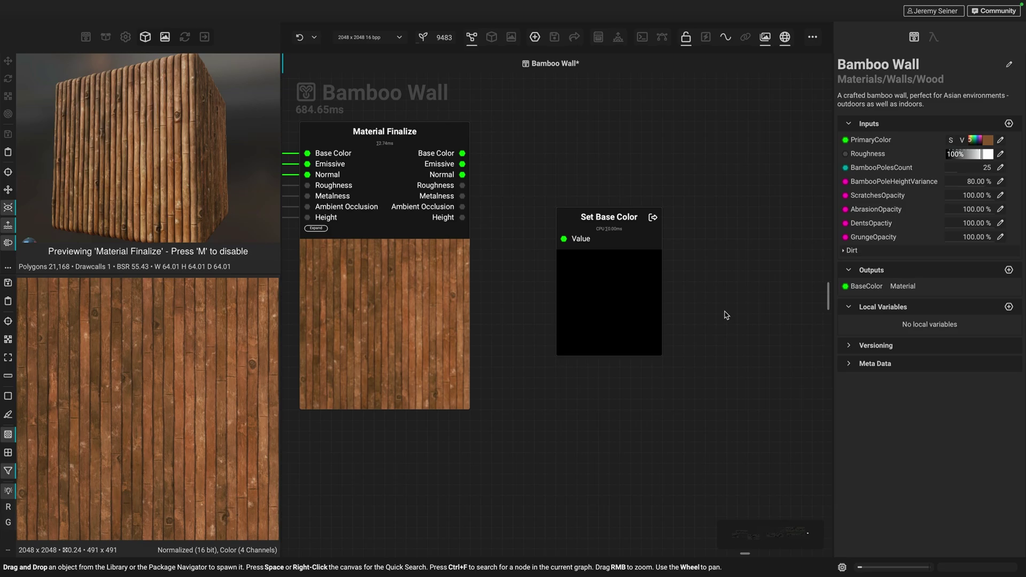
{"action": "scroll", "coordinate": [724, 310], "scroll_direction": "down", "scroll_amount": 2}
{"action": "left_click", "coordinate": [607, 331]}
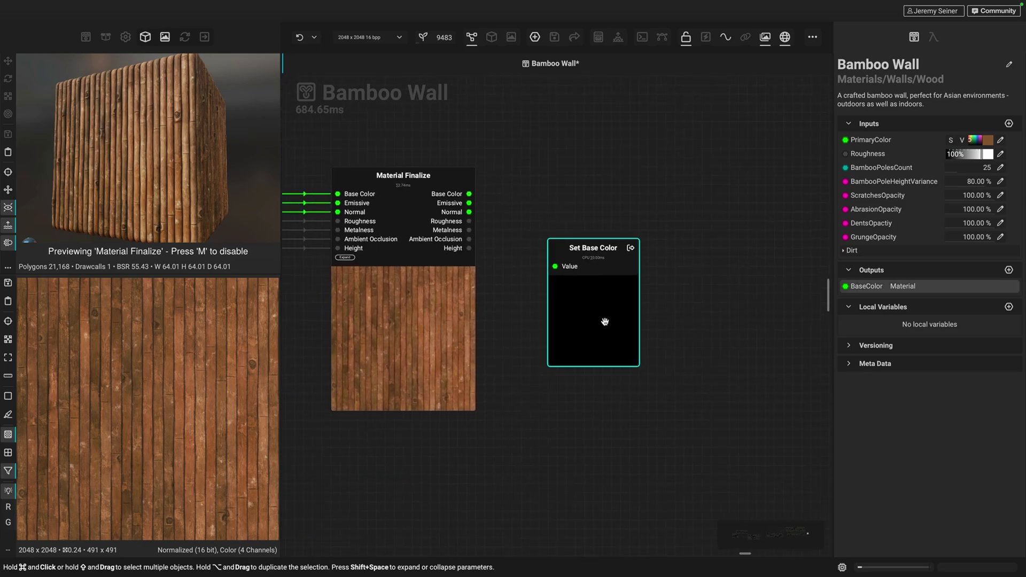
Delete the Set Base Color node and select Material Finalize to view its parameters
{"action": "key", "text": "Delete"}
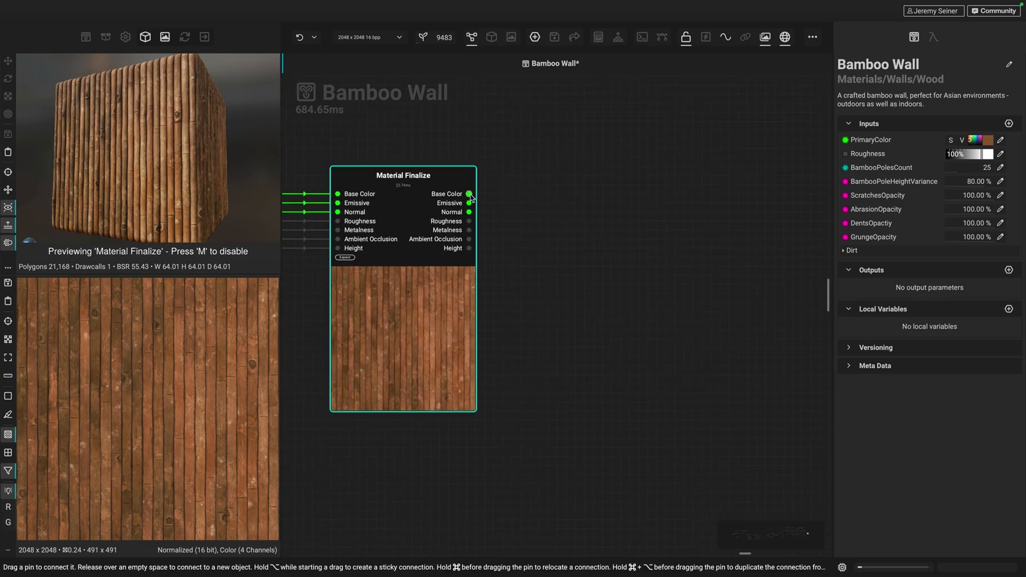
{"action": "left_click_drag", "start_coordinate": [470, 194], "coordinate": [537, 197]}
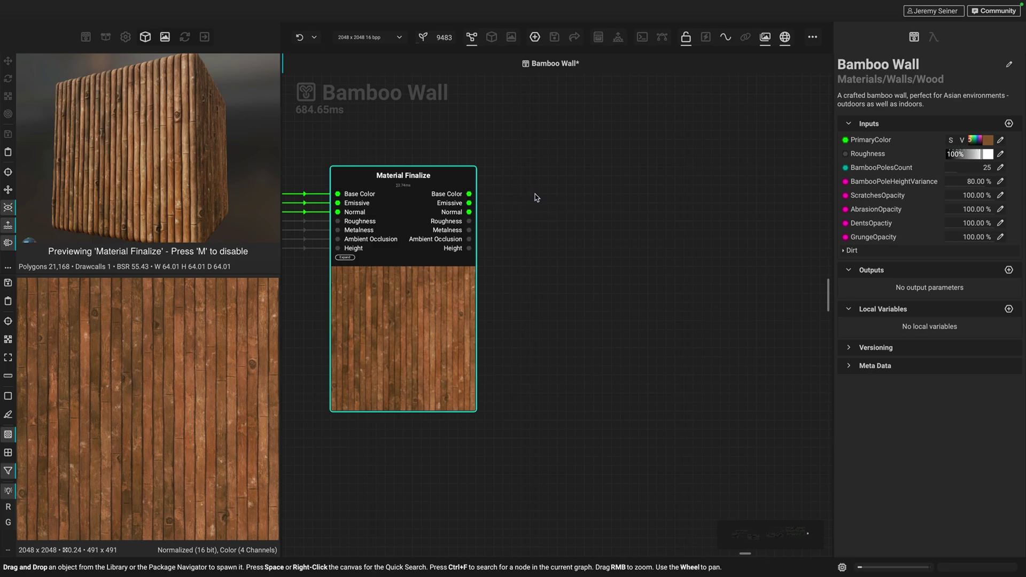
{"action": "right_click_drag", "start_coordinate": [537, 197], "coordinate": [602, 255]}
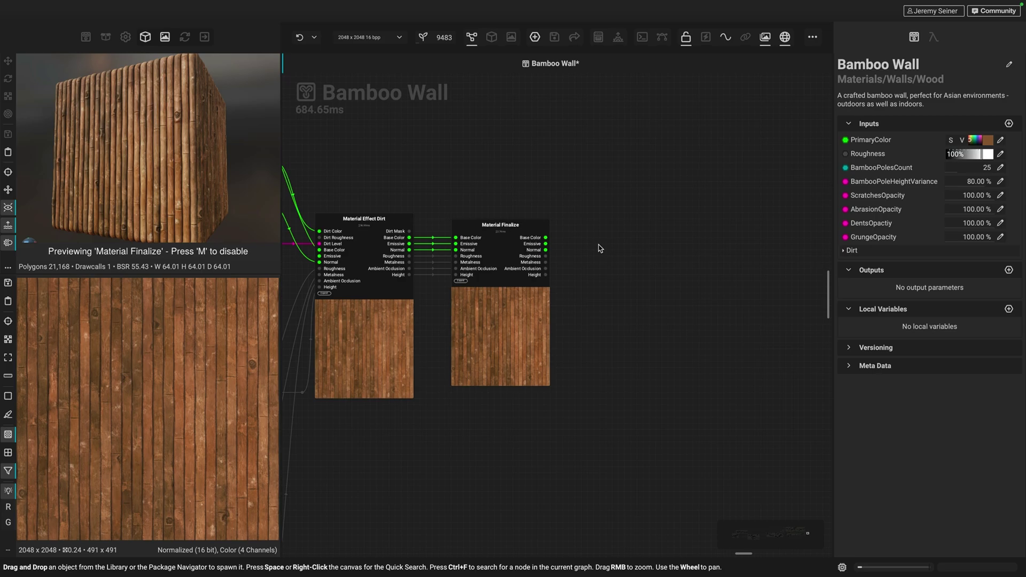
{"action": "left_click", "coordinate": [537, 303]}
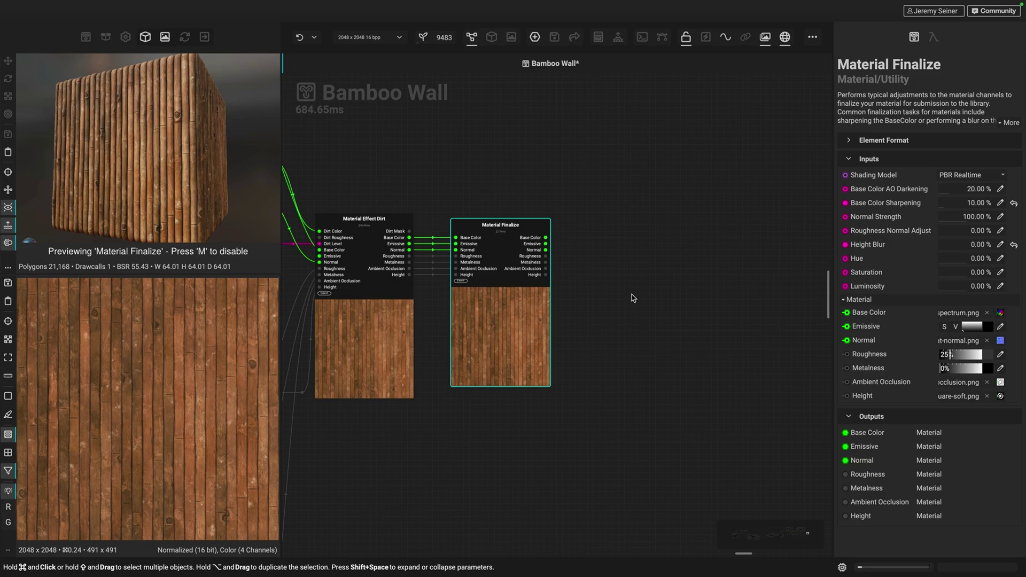
{"action": "scroll", "coordinate": [624, 320], "scroll_direction": "up", "scroll_amount": 2}
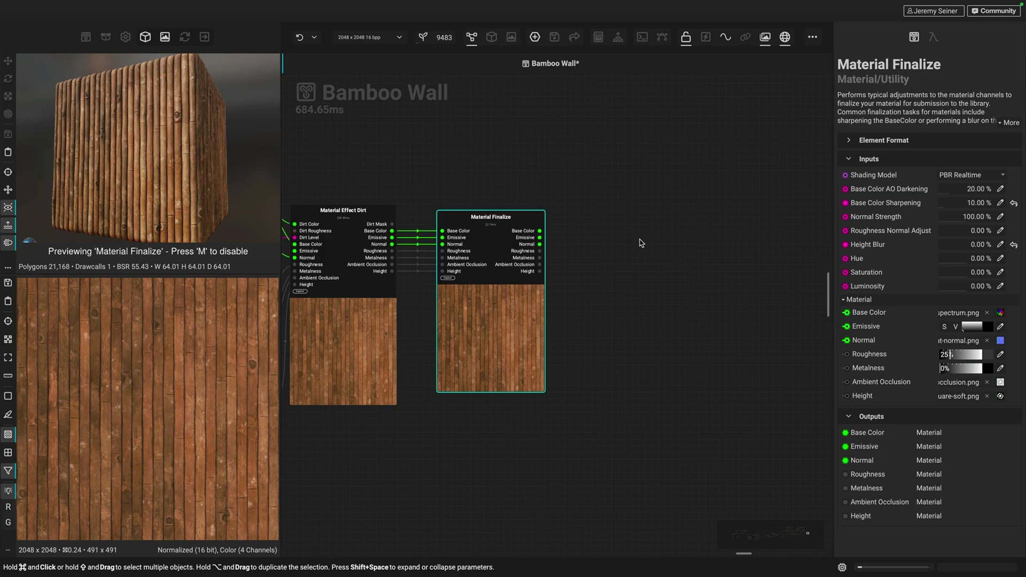
{"action": "right_click_drag", "start_coordinate": [614, 233], "coordinate": [593, 293]}
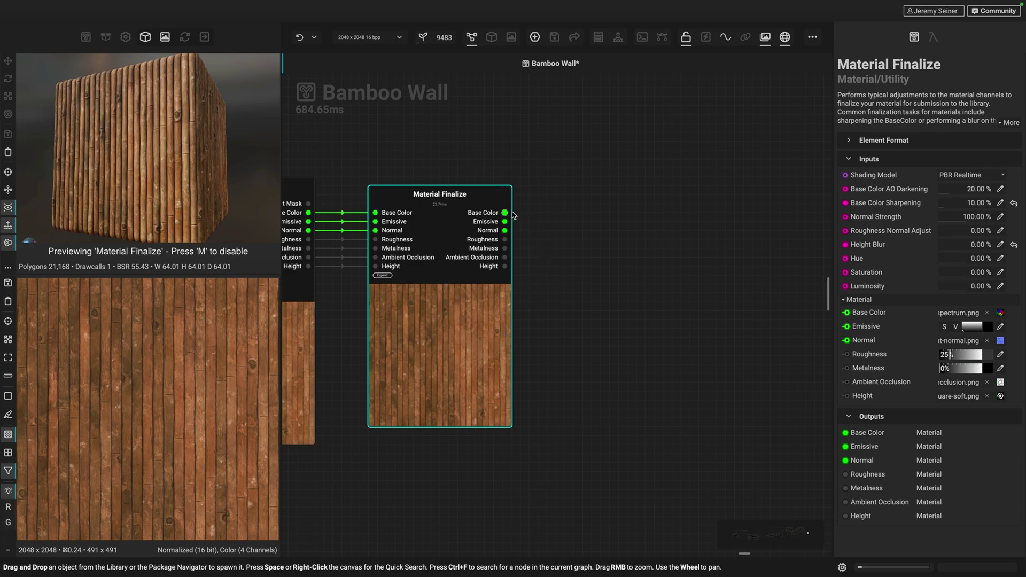
{"action": "left_click_drag", "start_coordinate": [505, 213], "coordinate": [599, 215]}
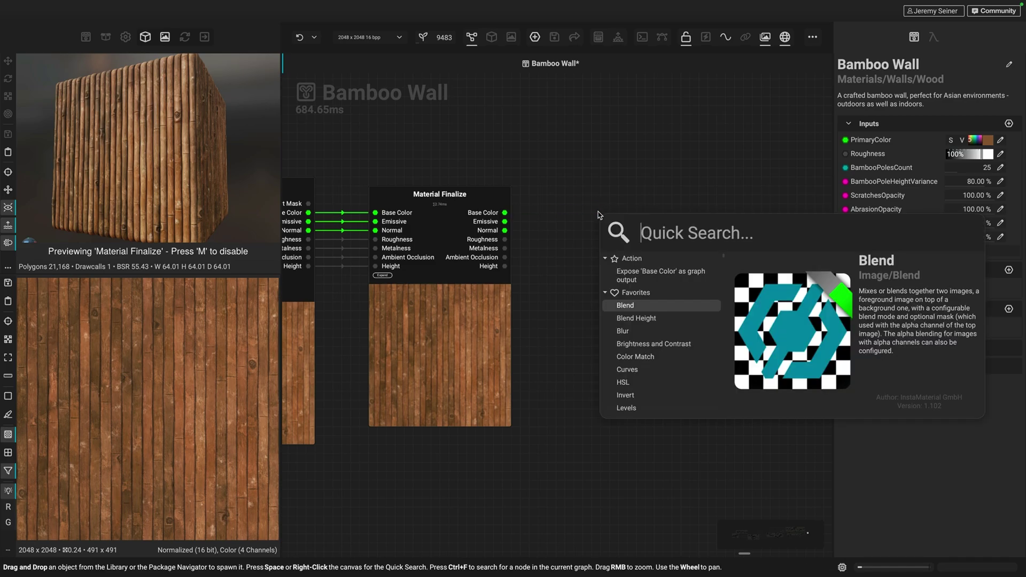
{"action": "left_click", "coordinate": [647, 280]}
{"action": "left_click", "coordinate": [645, 283]}
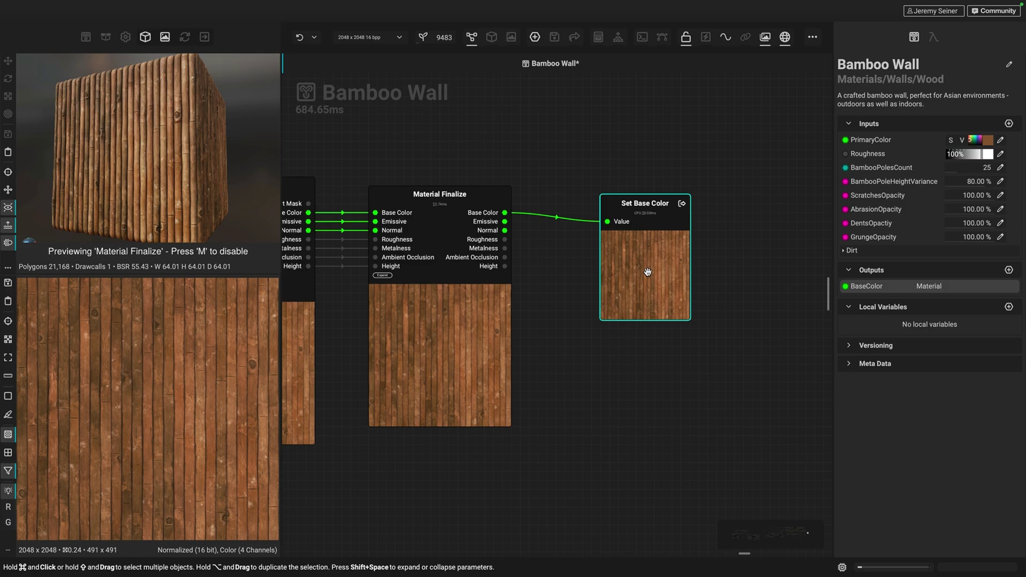
{"action": "key", "text": "Delete"}
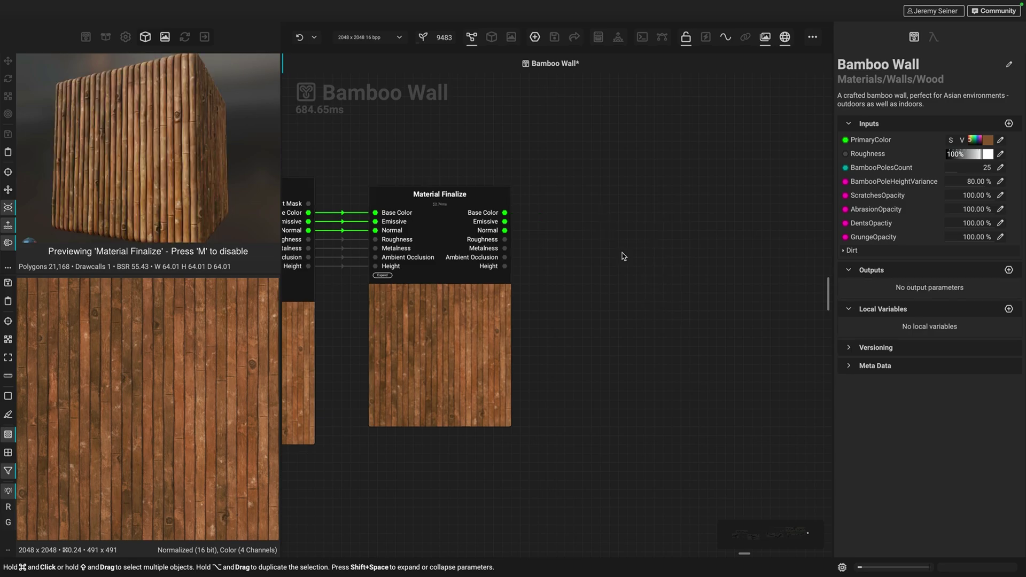
{"action": "right_click", "coordinate": [458, 311]}
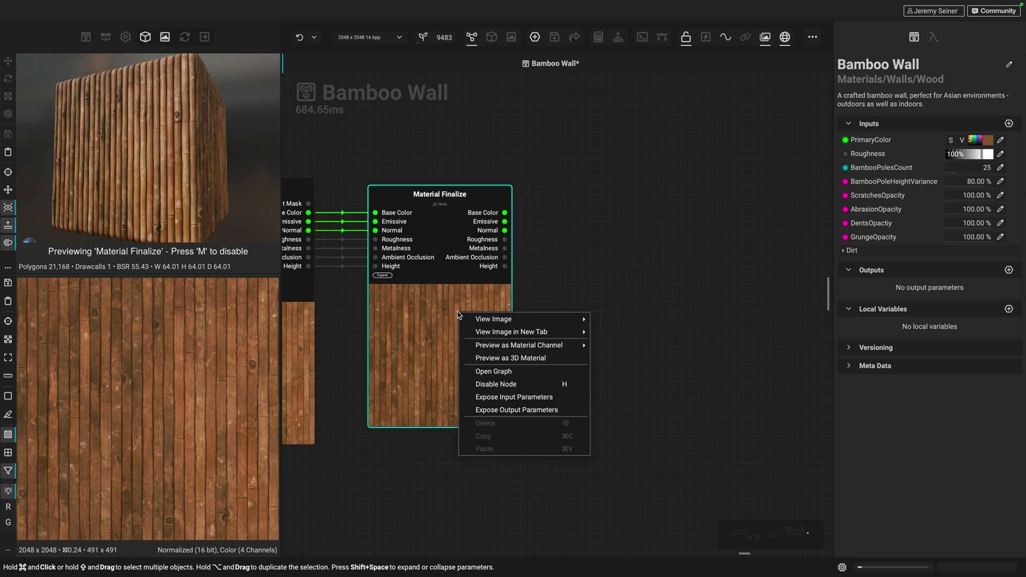
{"action": "left_click", "coordinate": [516, 410]}
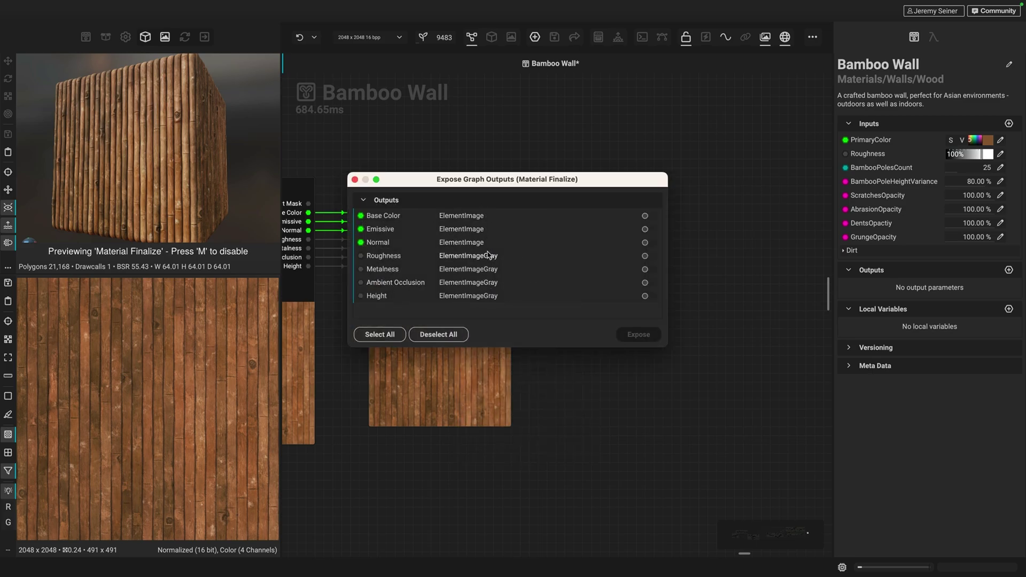
{"action": "left_click", "coordinate": [383, 334]}
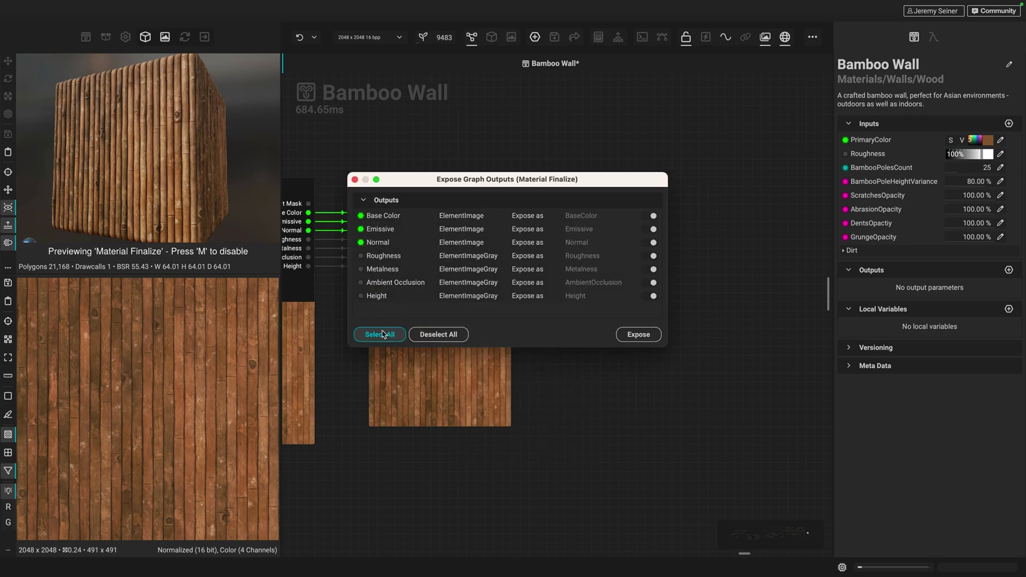
{"action": "left_click", "coordinate": [644, 335]}
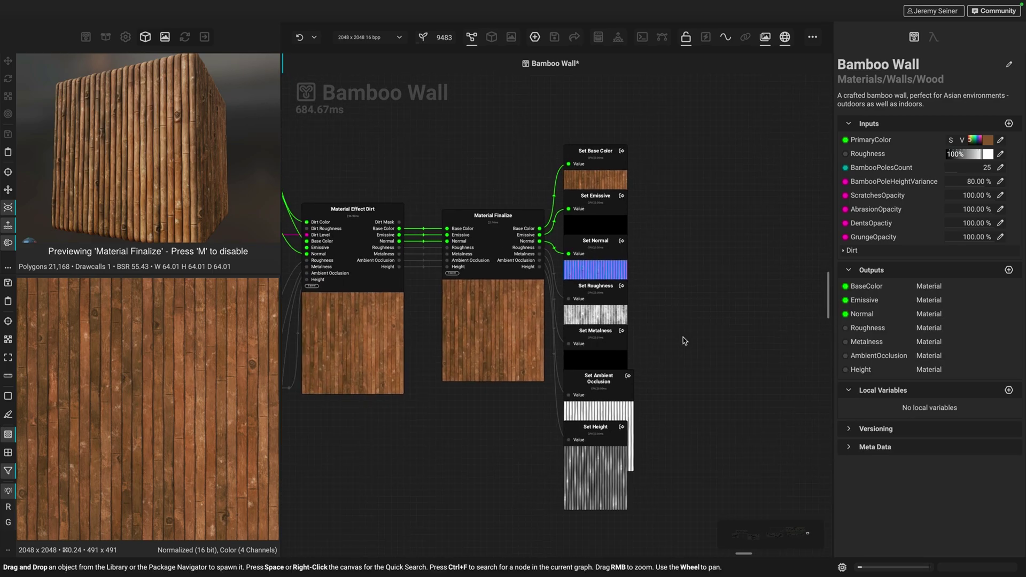
{"action": "left_click_drag", "start_coordinate": [591, 110], "coordinate": [650, 456]}
{"action": "left_click", "coordinate": [575, 454]}
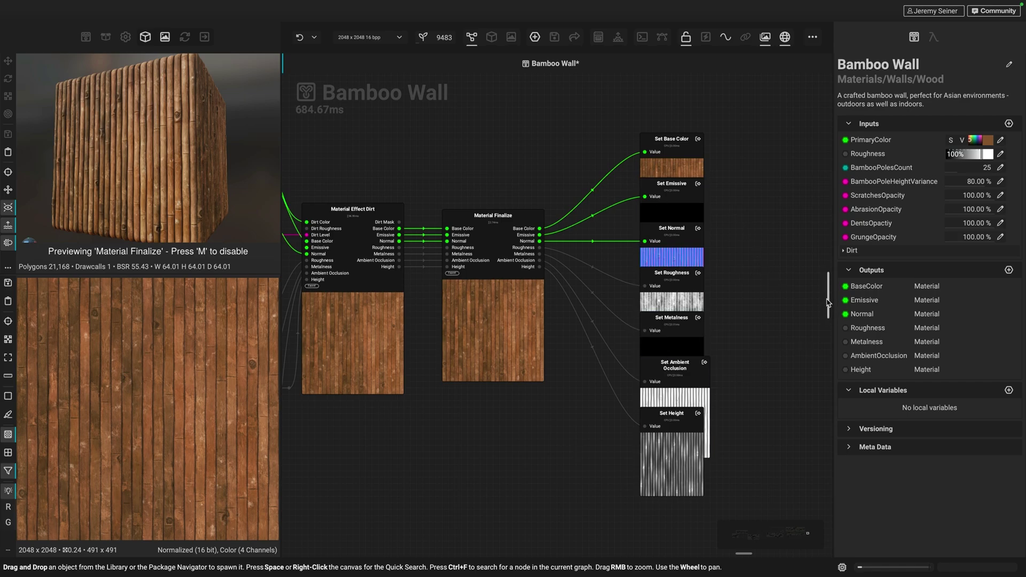
Open the Image and Data Output Export dialog for Bamboo Wall
{"action": "mouse_move", "coordinate": [841, 299]}
{"action": "left_click", "coordinate": [575, 39]}
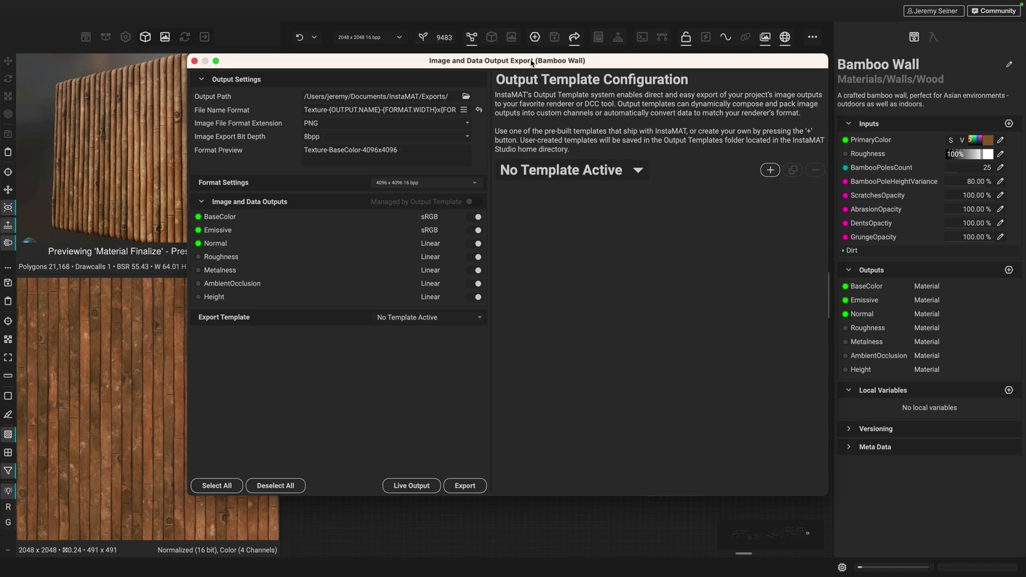
{"action": "left_click", "coordinate": [414, 66]}
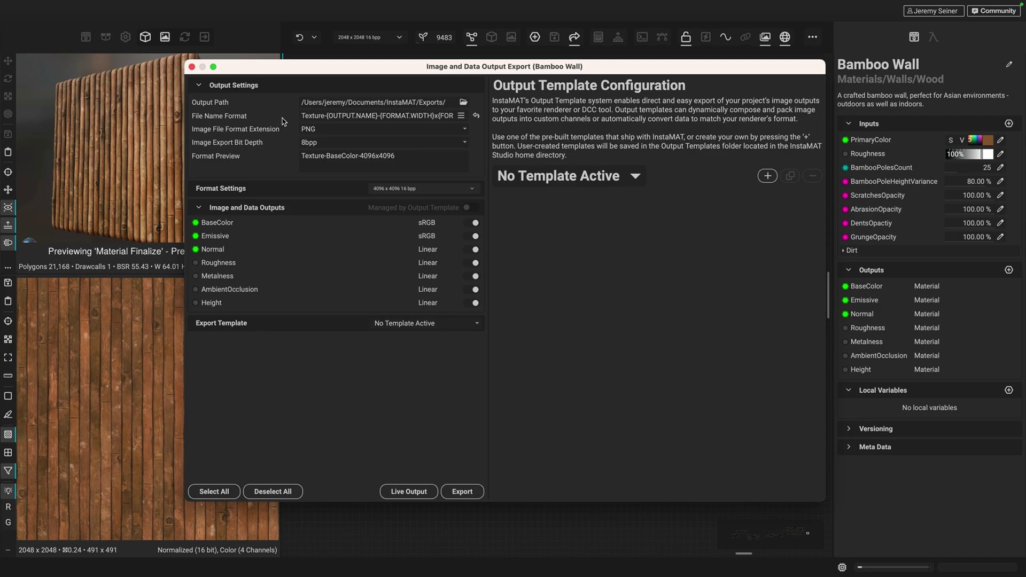
Replace 'Texture' with 'Bamboo' in the file name format, previewing Bamboo-BaseColor-4096x4096
{"action": "left_click", "coordinate": [461, 116]}
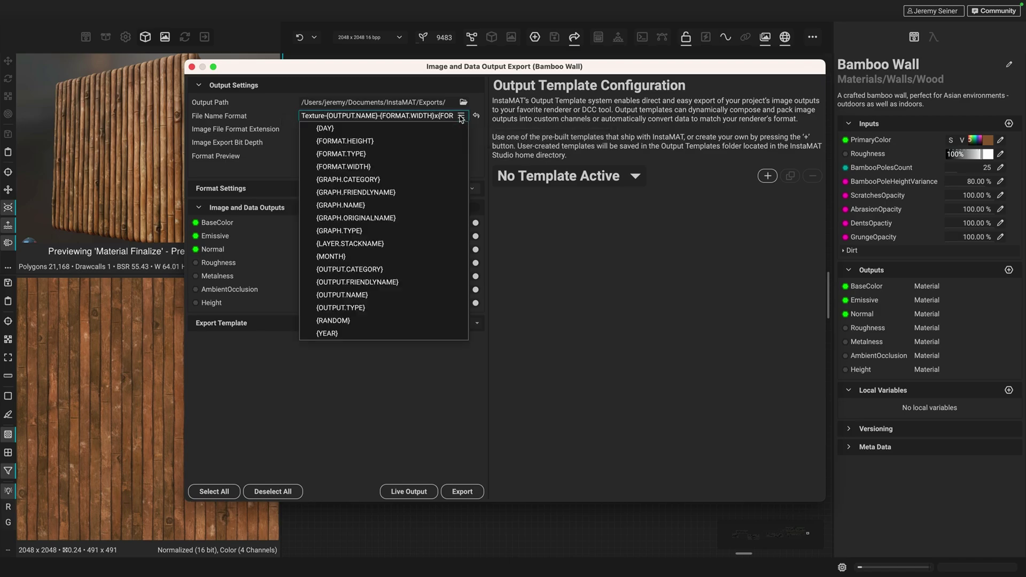
{"action": "left_click", "coordinate": [254, 112]}
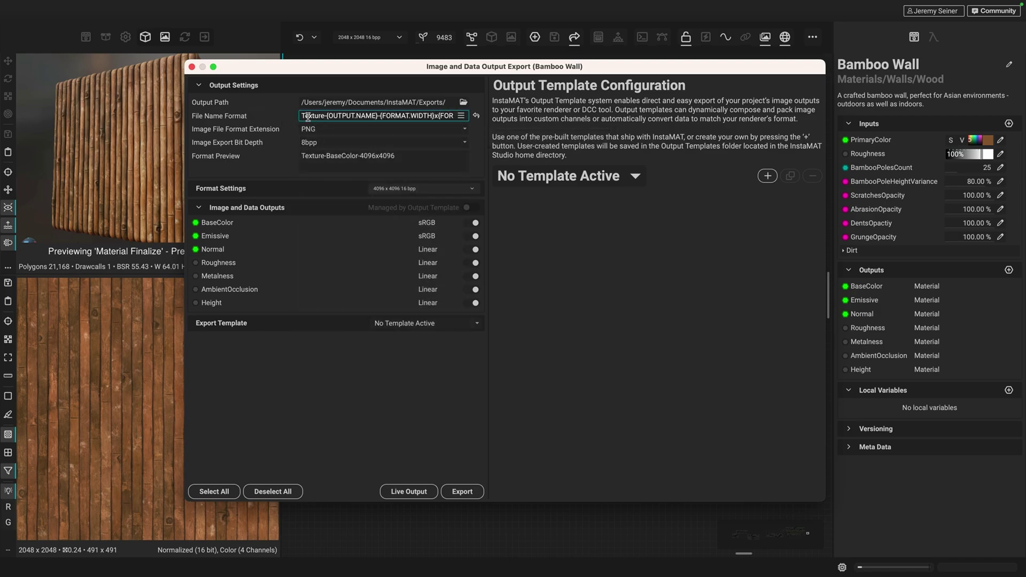
{"action": "double_click", "coordinate": [308, 117]}
{"action": "type", "text": "Bamboo"}
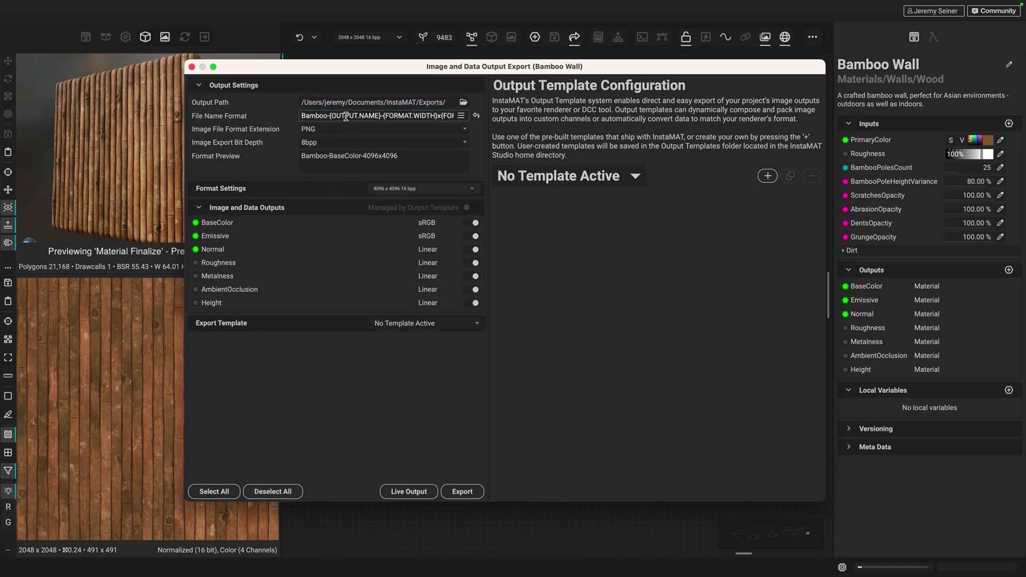
{"action": "left_click", "coordinate": [422, 116]}
{"action": "triple_click", "coordinate": [422, 116]}
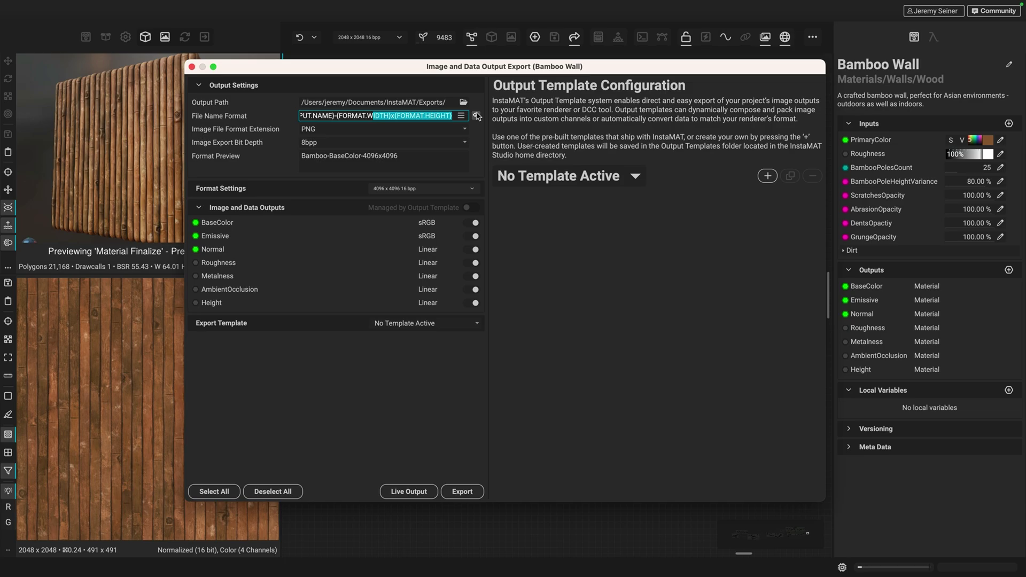
{"action": "key", "text": "End"}
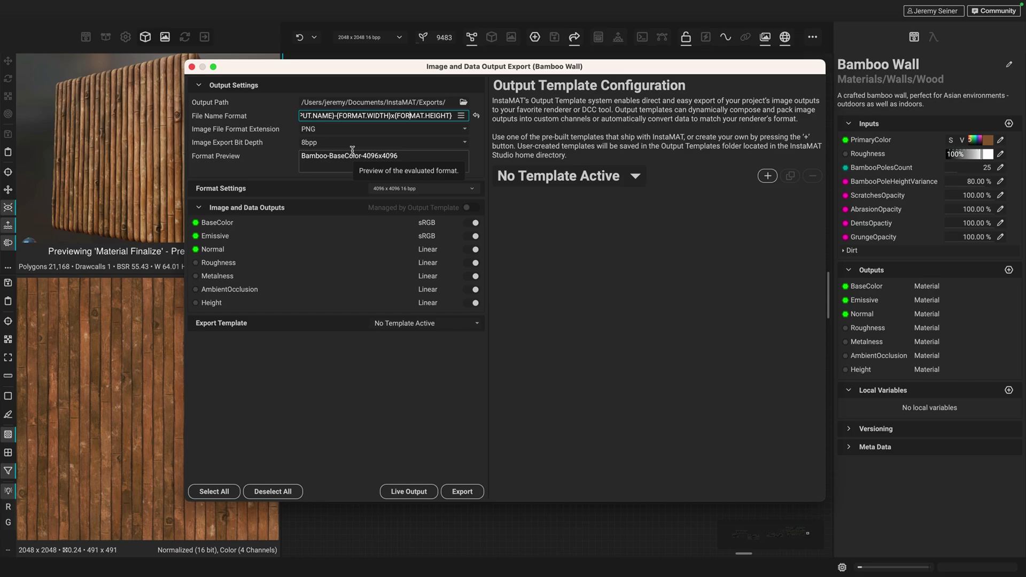
{"action": "left_click_drag", "start_coordinate": [344, 116], "coordinate": [278, 115]}
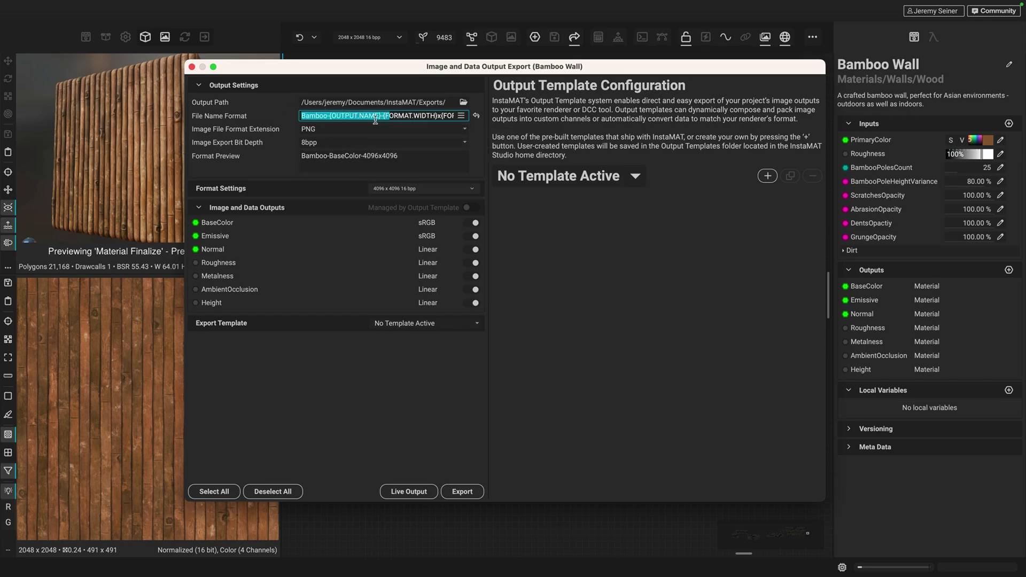
{"action": "left_click", "coordinate": [225, 257]}
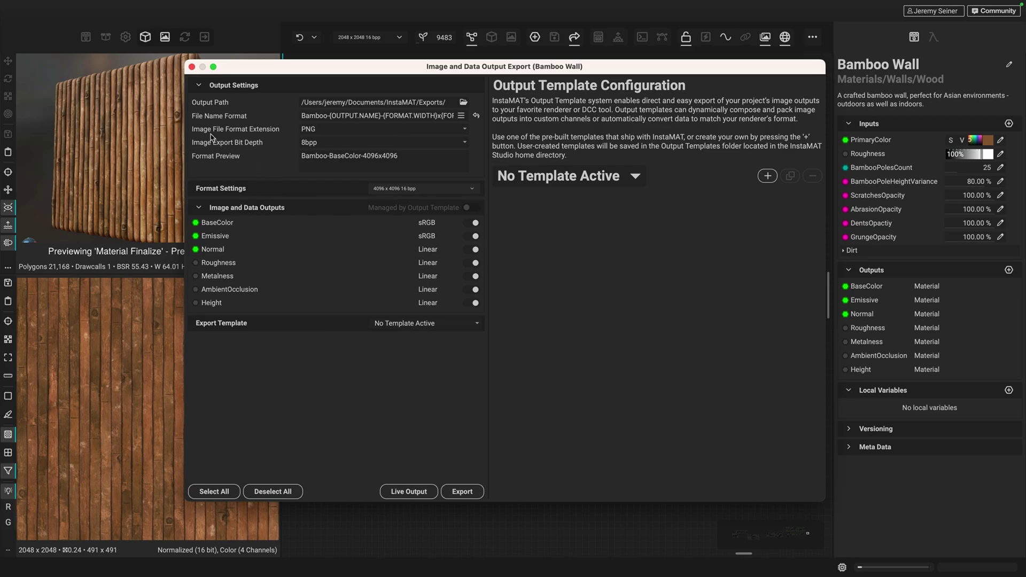
{"action": "left_click", "coordinate": [444, 129]}
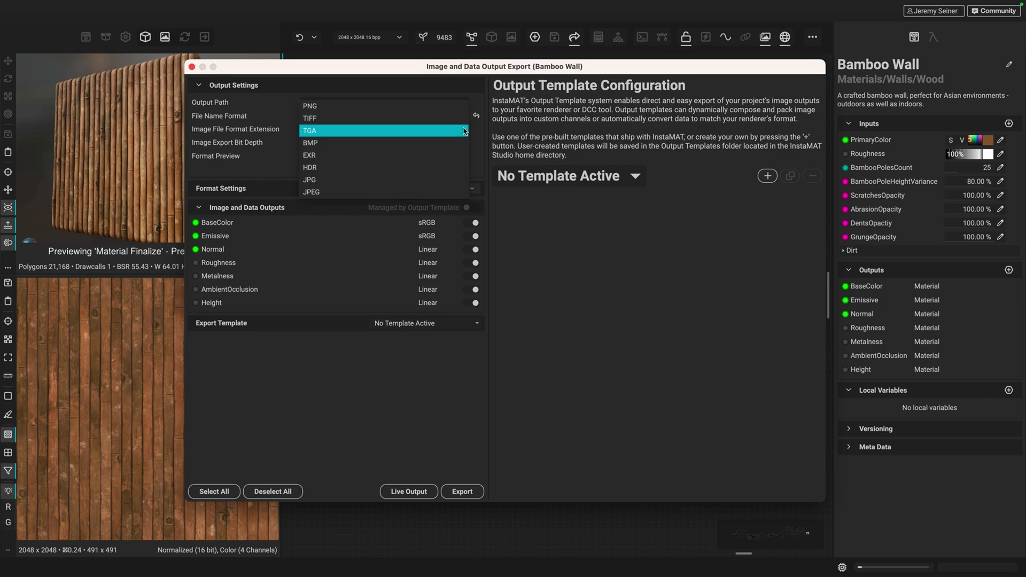
Keep PNG at 8bpp and verify the 4096x4096 output format settings
{"action": "left_click", "coordinate": [488, 141]}
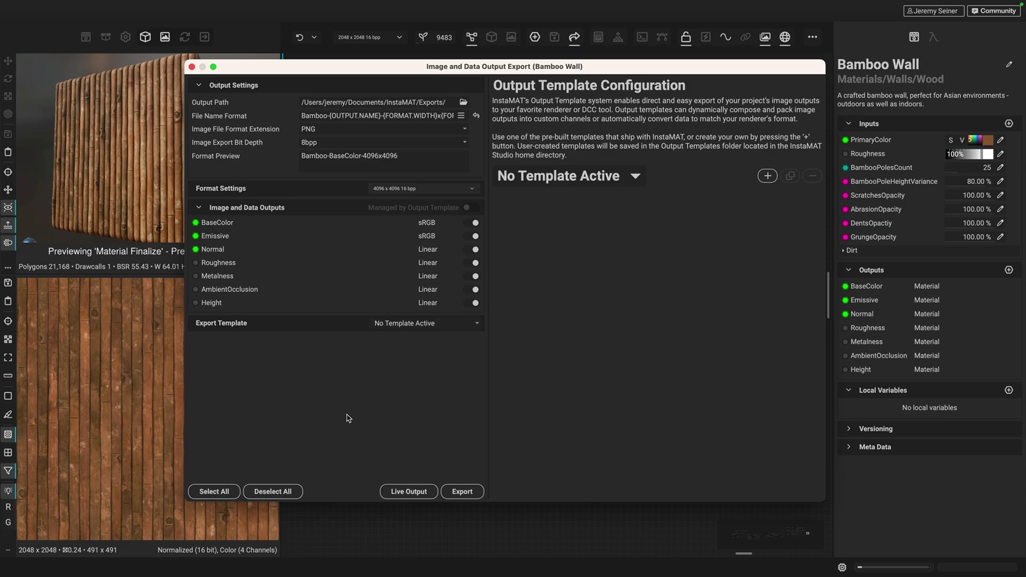
{"action": "left_click", "coordinate": [465, 143]}
{"action": "left_click", "coordinate": [482, 148]}
{"action": "left_click", "coordinate": [472, 189]}
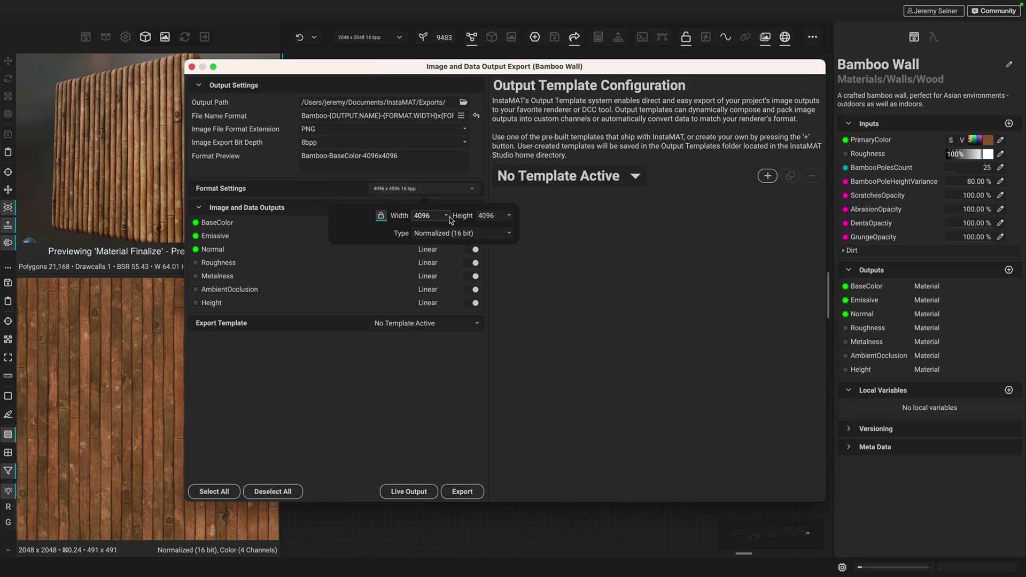
{"action": "left_click", "coordinate": [564, 248]}
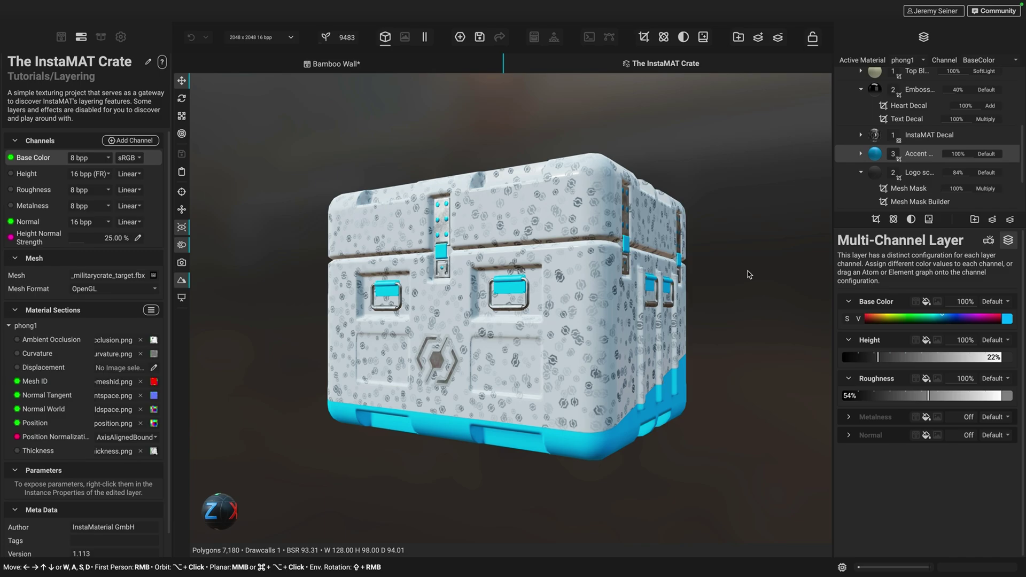
{"action": "mouse_move", "coordinate": [545, 326]}
{"action": "left_mouse_down", "text": "alt"}
{"action": "mouse_move", "coordinate": [527, 336]}
{"action": "mouse_move", "coordinate": [549, 322]}
{"action": "left_mouse_up", "text": "alt"}
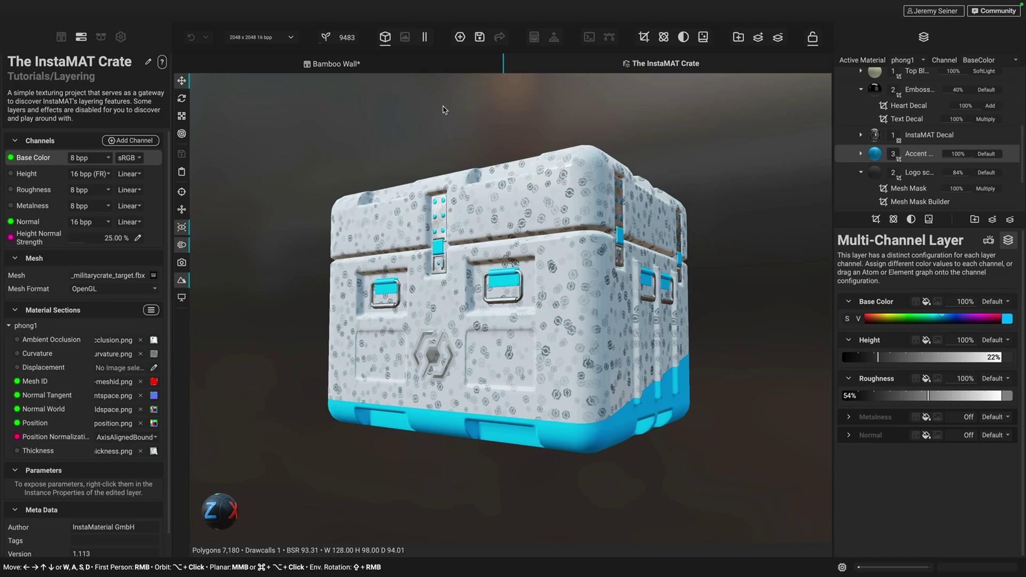
{"action": "left_click", "coordinate": [460, 37]}
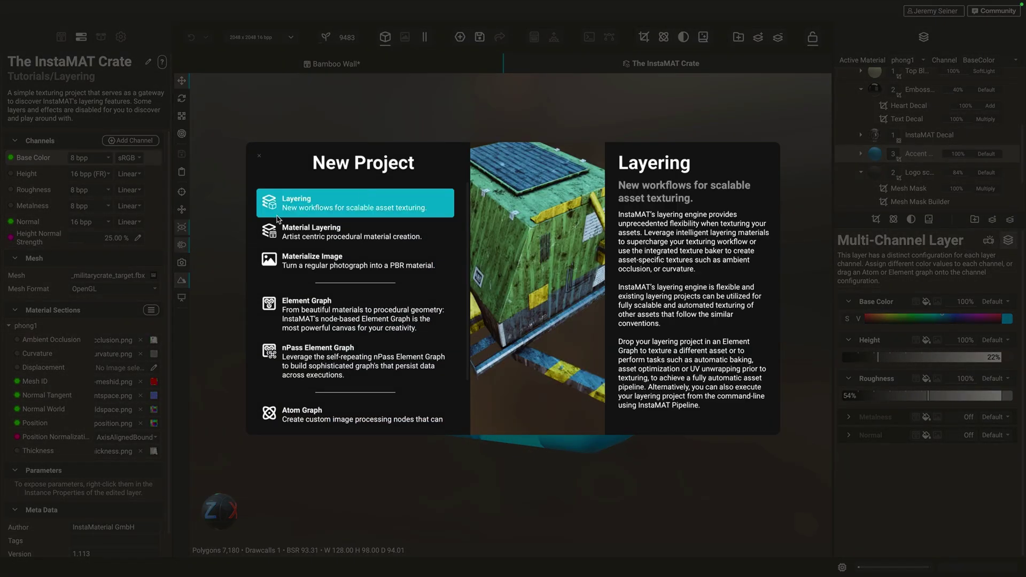
{"action": "left_click", "coordinate": [278, 216]}
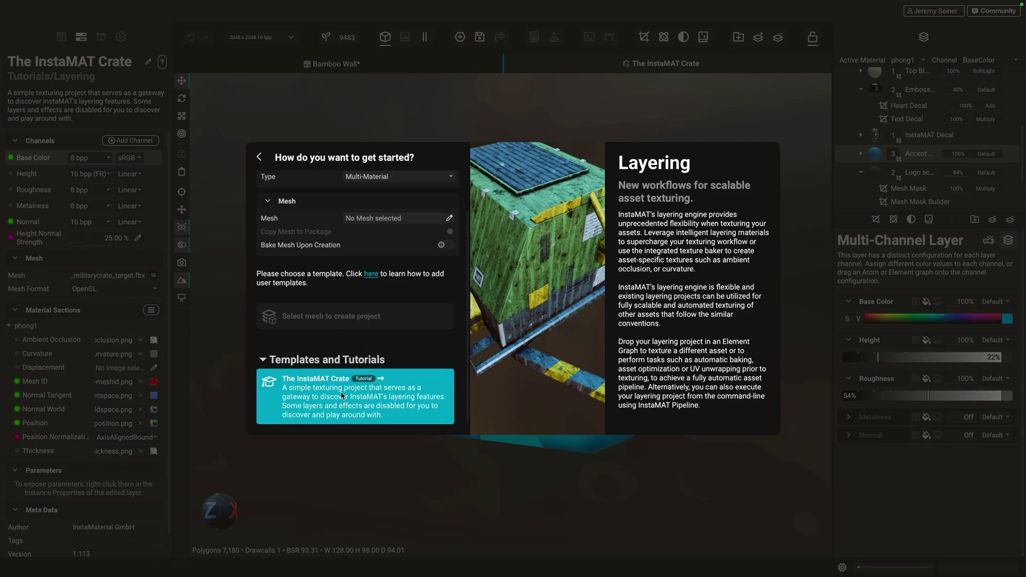
{"action": "left_click", "coordinate": [260, 158]}
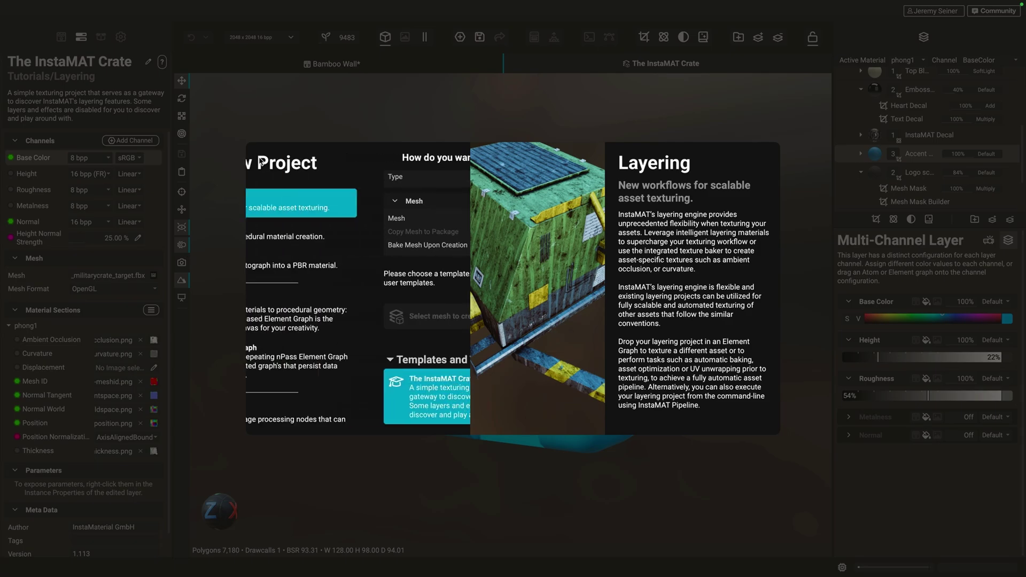
{"action": "left_click", "coordinate": [260, 158]}
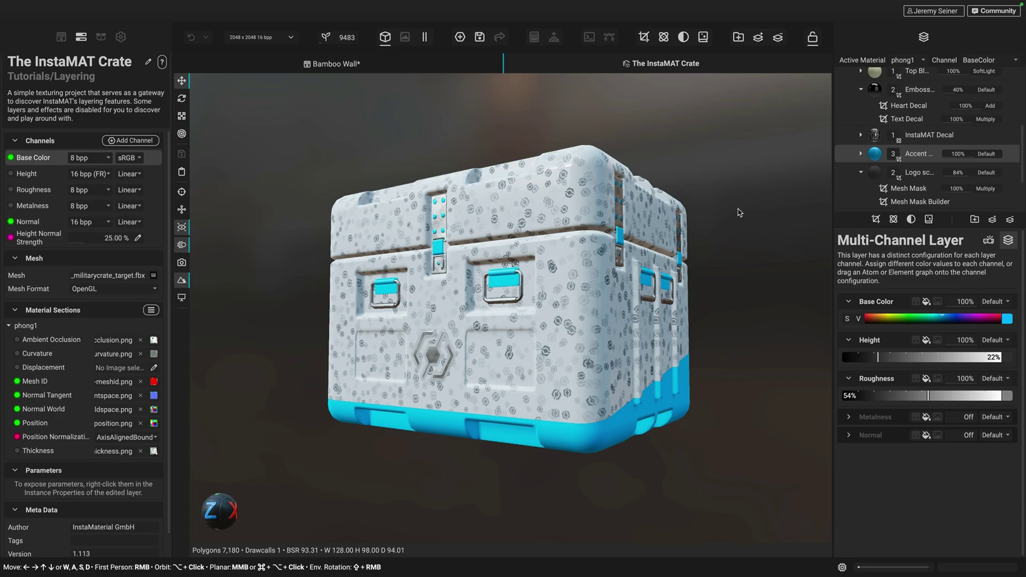
Orbit the crate and open its Image and Data Output Export dialog
{"action": "mouse_move", "coordinate": [491, 350]}
{"action": "left_mouse_down", "text": "alt"}
{"action": "mouse_move", "coordinate": [471, 331]}
{"action": "mouse_move", "coordinate": [513, 342]}
{"action": "mouse_move", "coordinate": [492, 353]}
{"action": "left_mouse_up", "text": "alt"}
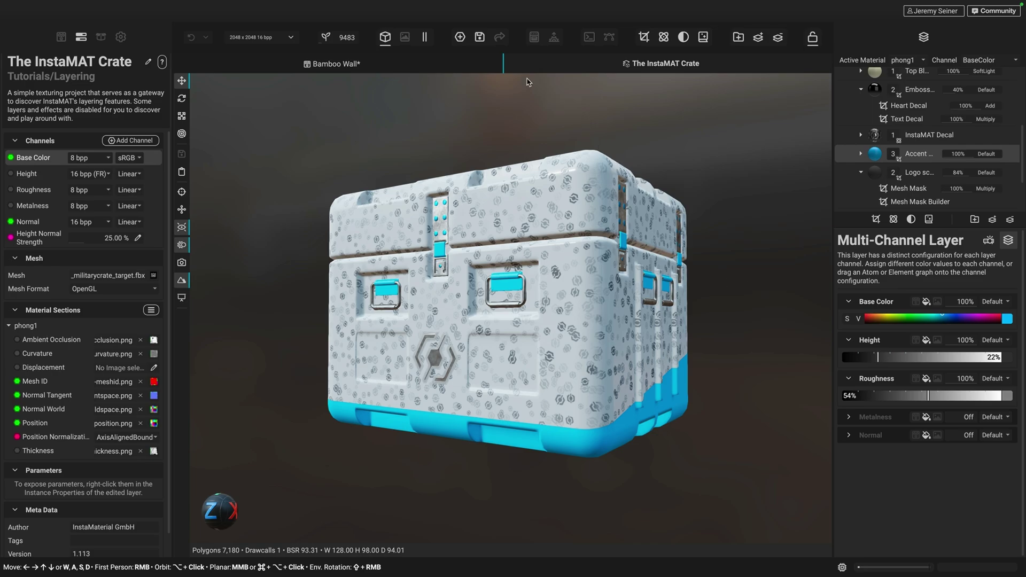
{"action": "left_click", "coordinate": [500, 37]}
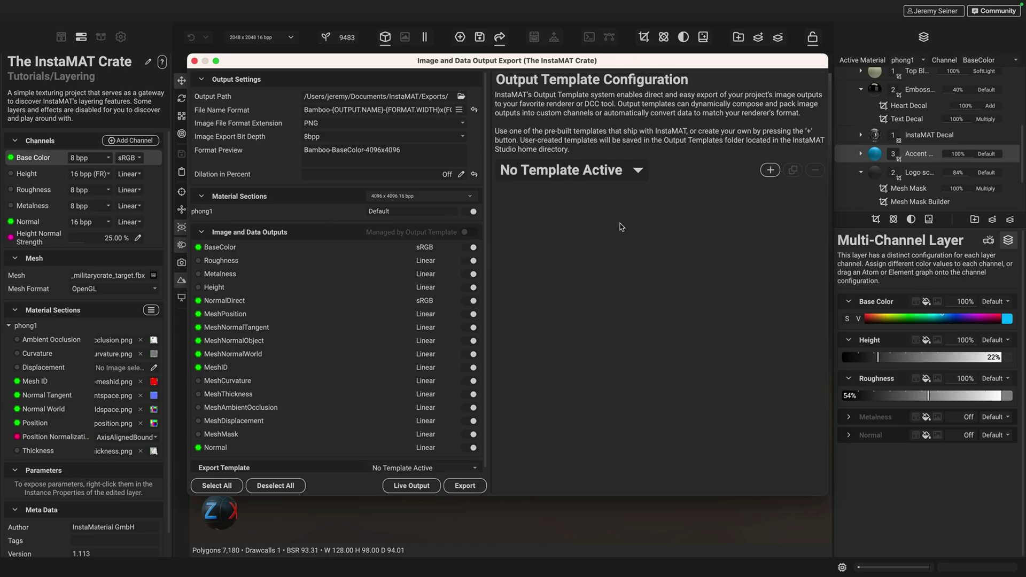
Load the built-in RSX Engine template for the crate export
{"action": "left_click", "coordinate": [635, 172]}
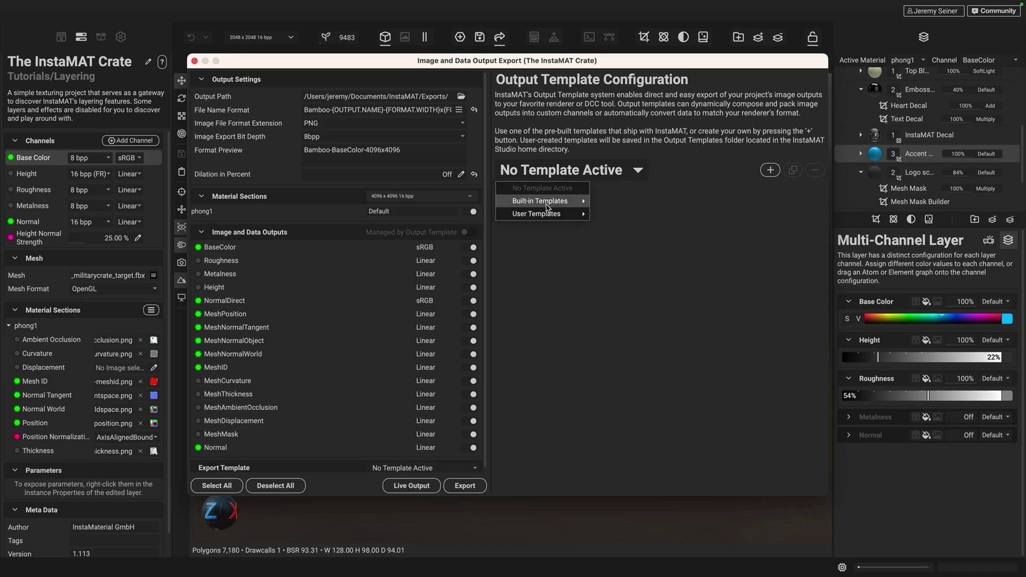
{"action": "mouse_move", "coordinate": [547, 207]}
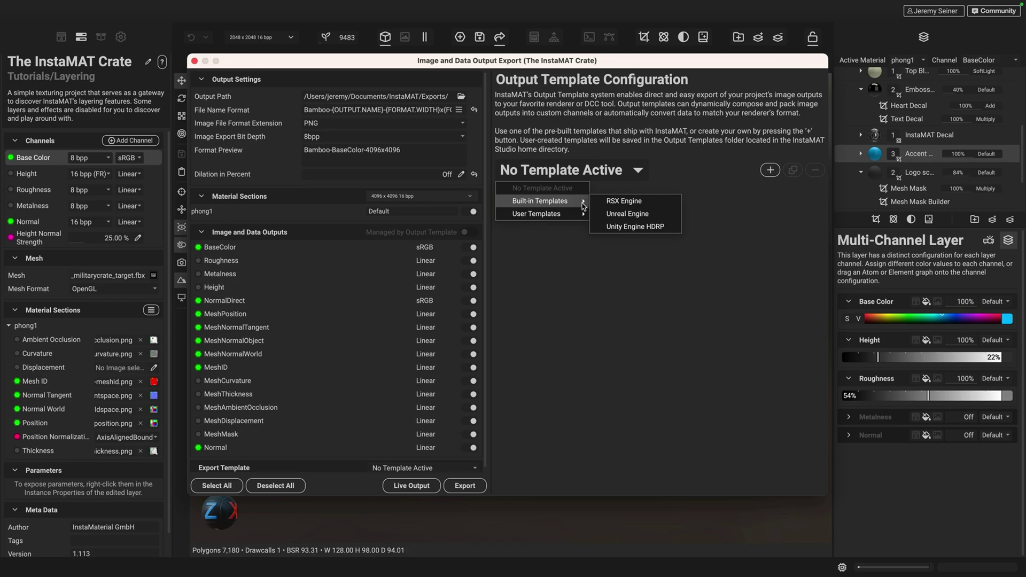
{"action": "left_click", "coordinate": [627, 204]}
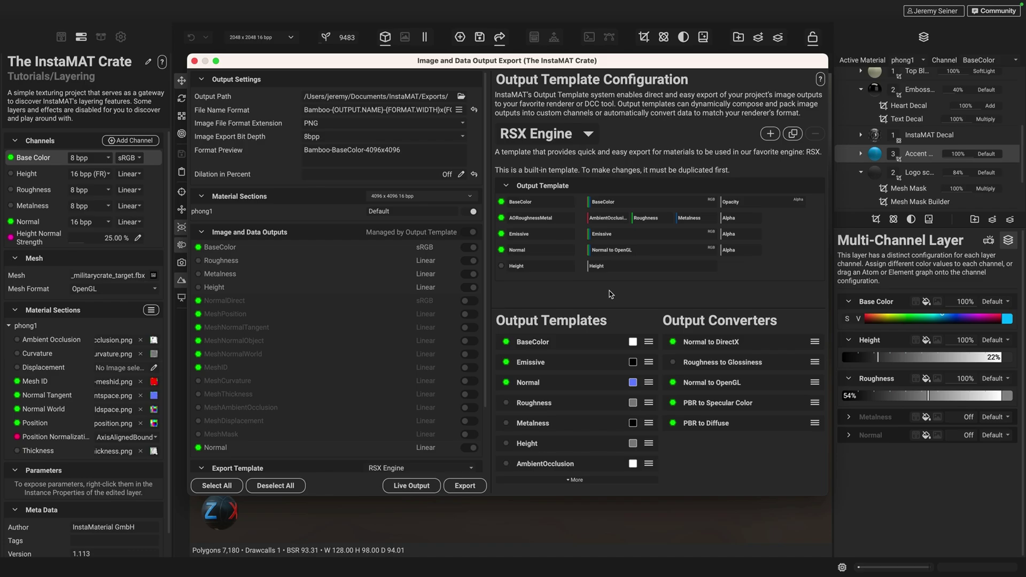
Create a new export template 'My Template' from RSX Engine and show more output types
{"action": "left_click", "coordinate": [770, 135]}
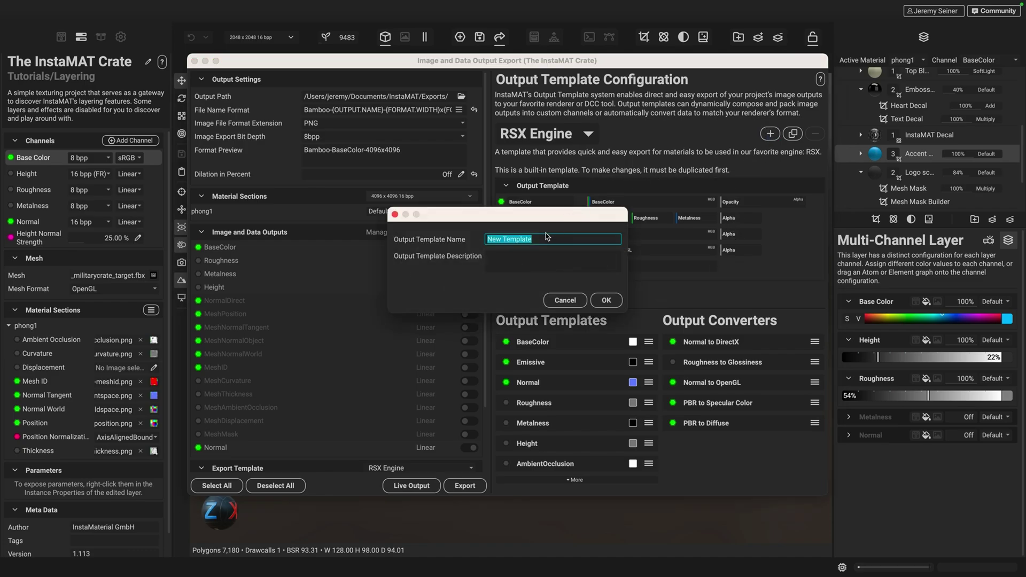
{"action": "type", "text": "My Template"}
{"action": "left_click", "coordinate": [613, 300]}
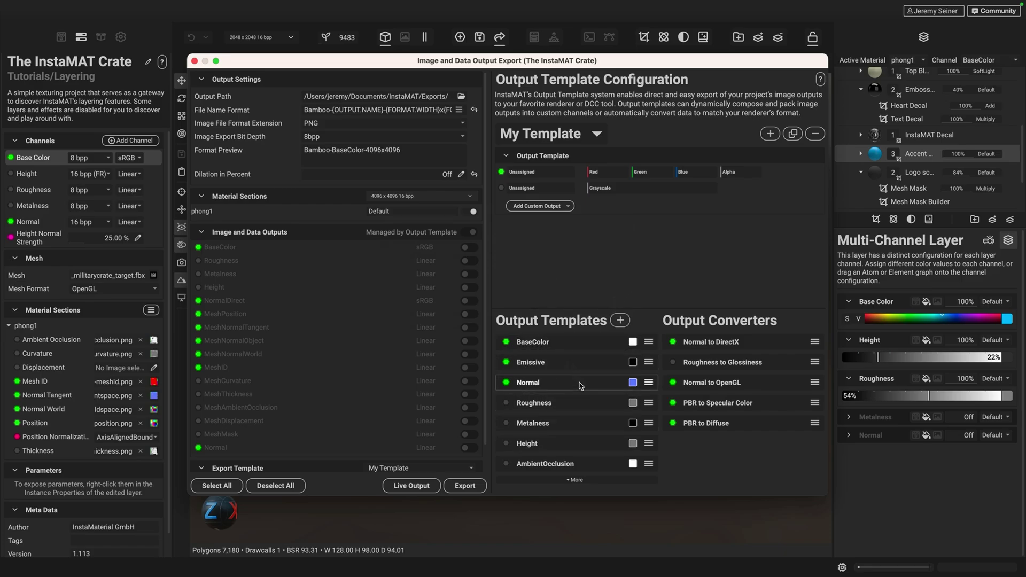
{"action": "left_click", "coordinate": [559, 484]}
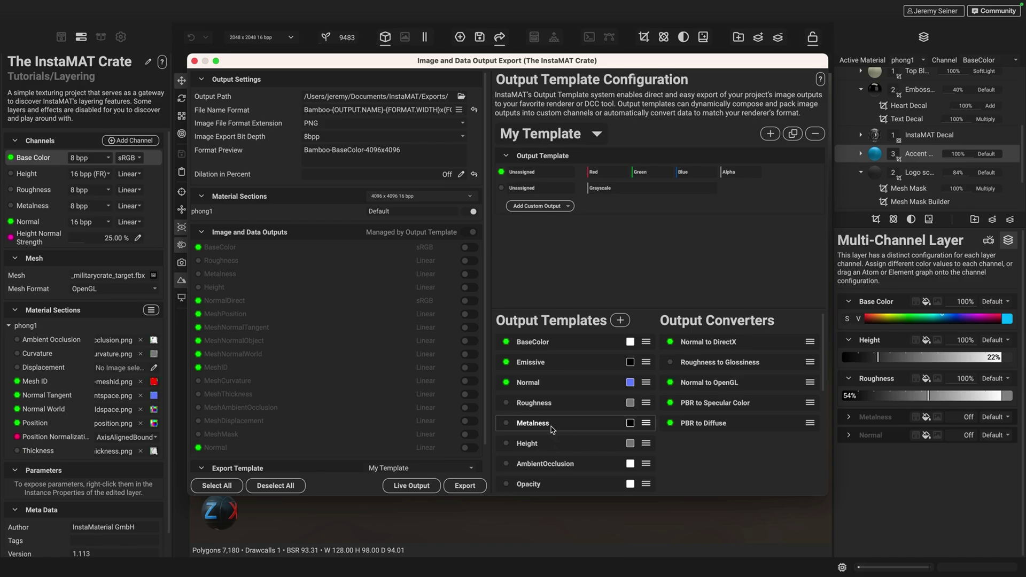
{"action": "scroll", "coordinate": [551, 422], "scroll_direction": "down", "scroll_amount": 3}
{"action": "scroll", "coordinate": [549, 422], "scroll_direction": "down", "scroll_amount": 3}
{"action": "scroll", "coordinate": [549, 422], "scroll_direction": "up", "scroll_amount": 6}
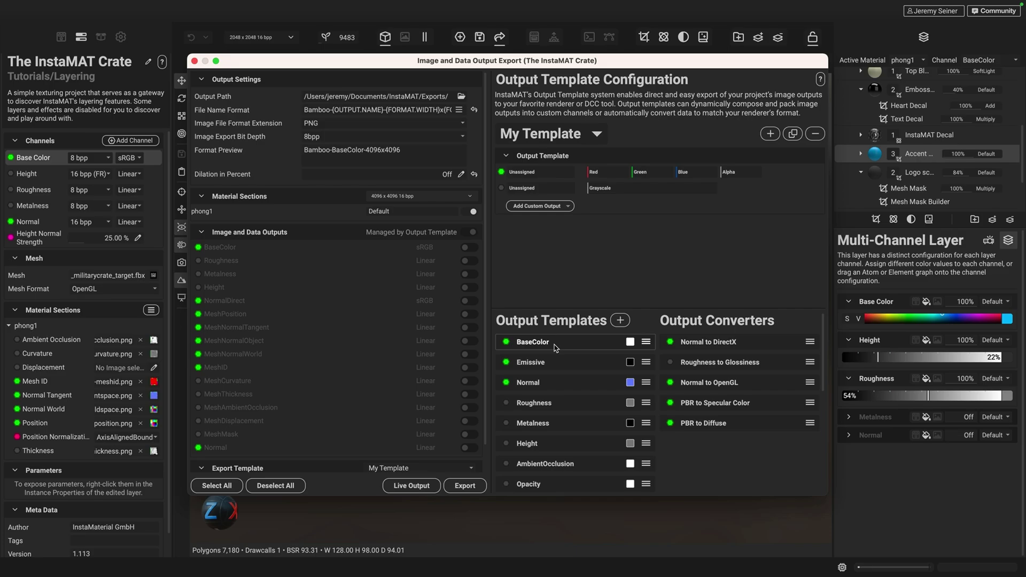
Add BaseColor mapped as RGBA and Roughness as a separate grayscale output to My Template
{"action": "left_click_drag", "start_coordinate": [560, 346], "coordinate": [613, 176]}
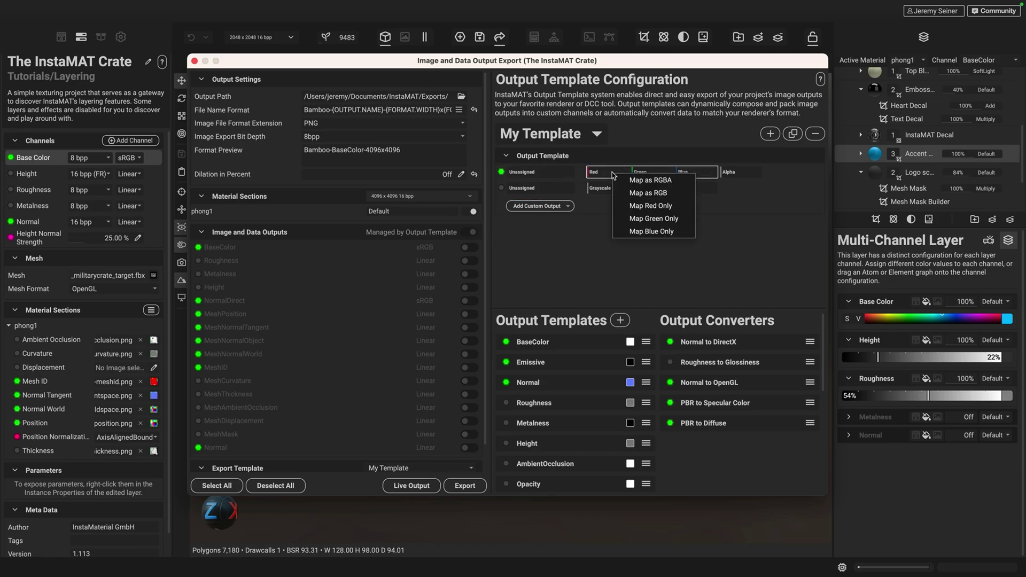
{"action": "left_click", "coordinate": [677, 183]}
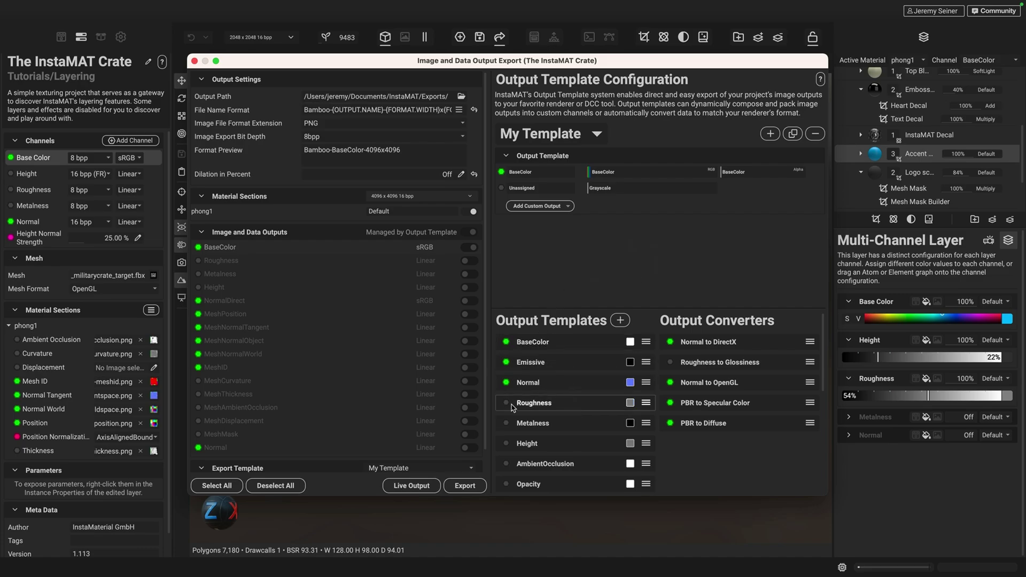
{"action": "left_click_drag", "start_coordinate": [517, 408], "coordinate": [610, 193]}
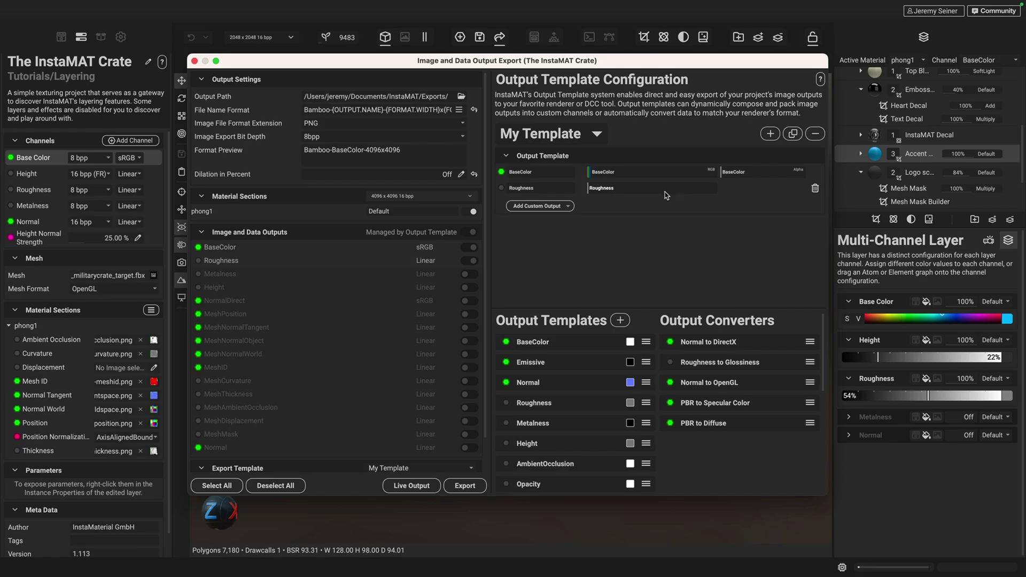
Replace the Roughness output with a custom RGBA output named RoughMetalAO
{"action": "left_click", "coordinate": [815, 189]}
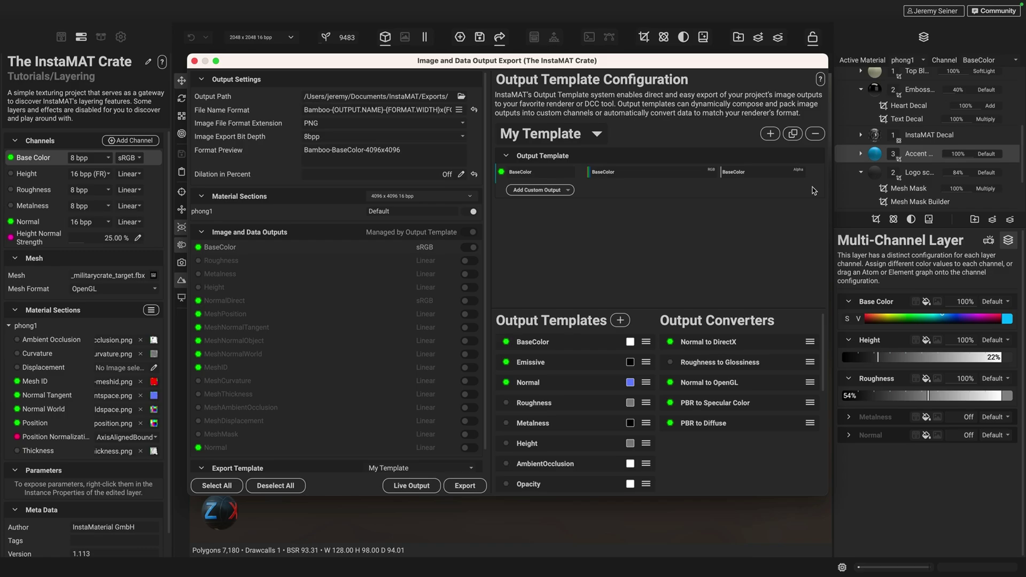
{"action": "left_click", "coordinate": [541, 191]}
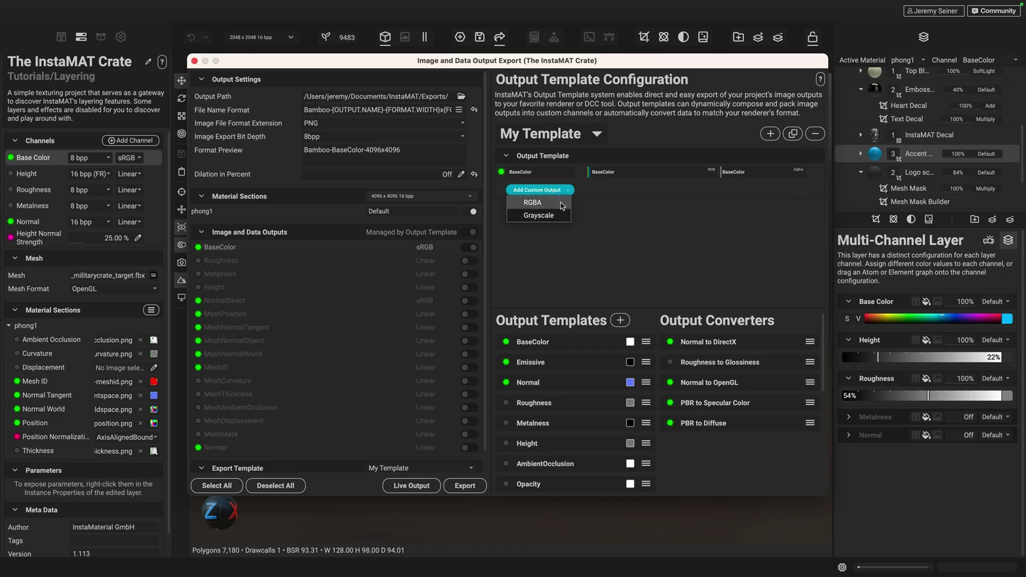
{"action": "left_click", "coordinate": [537, 204]}
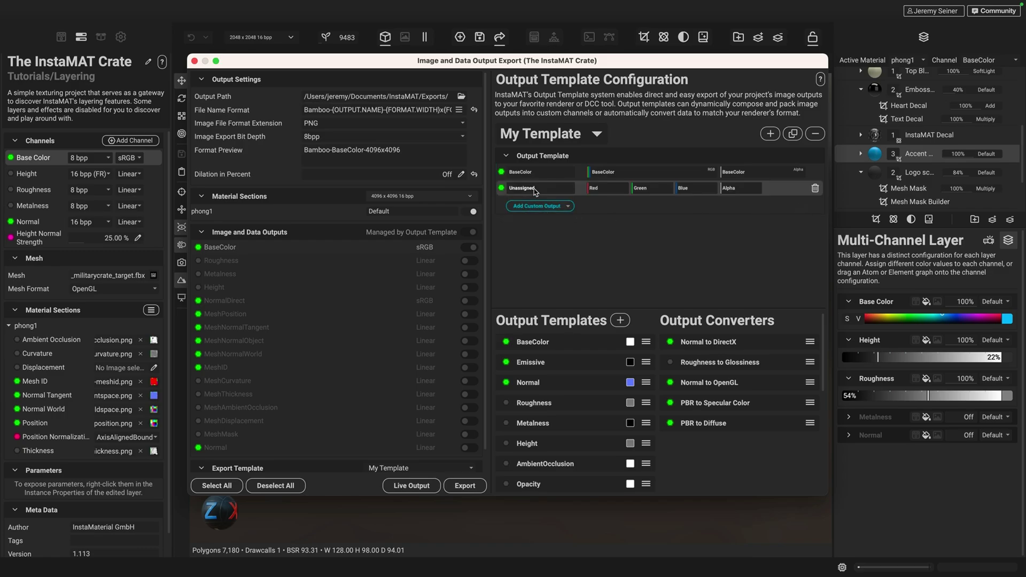
{"action": "double_click", "coordinate": [537, 185]}
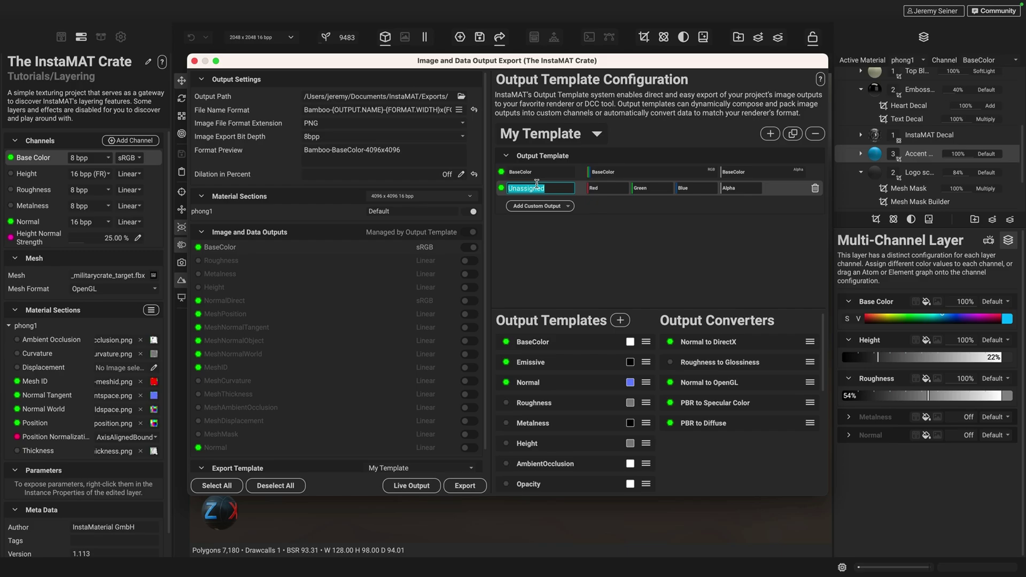
{"action": "type", "text": "RoughMetalAO"}
{"action": "key", "text": "Return"}
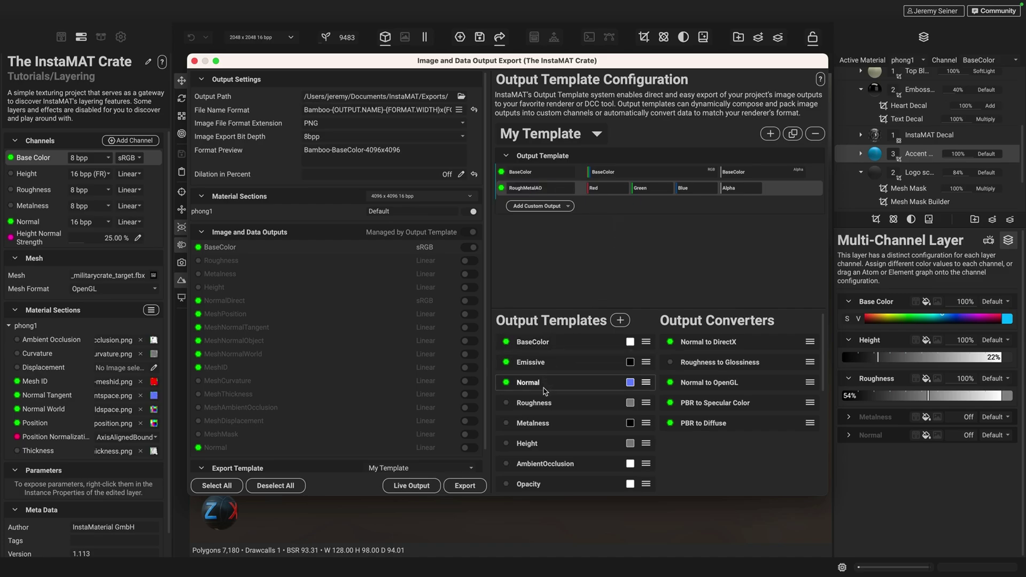
Pack Roughness, Metalness and AmbientOcclusion into RoughMetalAO's red, green and blue channels
{"action": "left_click_drag", "start_coordinate": [540, 403], "coordinate": [603, 193]}
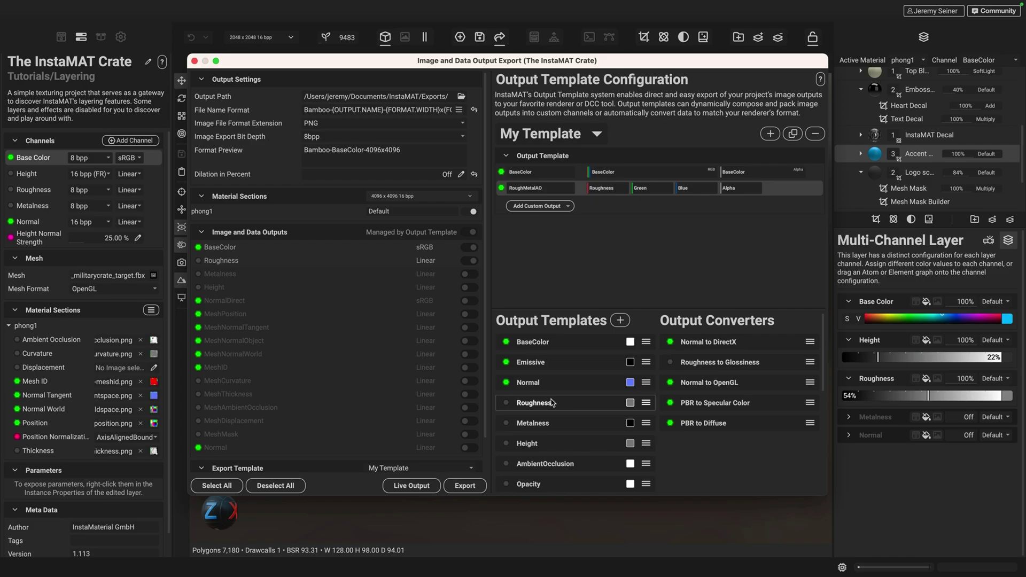
{"action": "left_click_drag", "start_coordinate": [553, 423], "coordinate": [646, 194]}
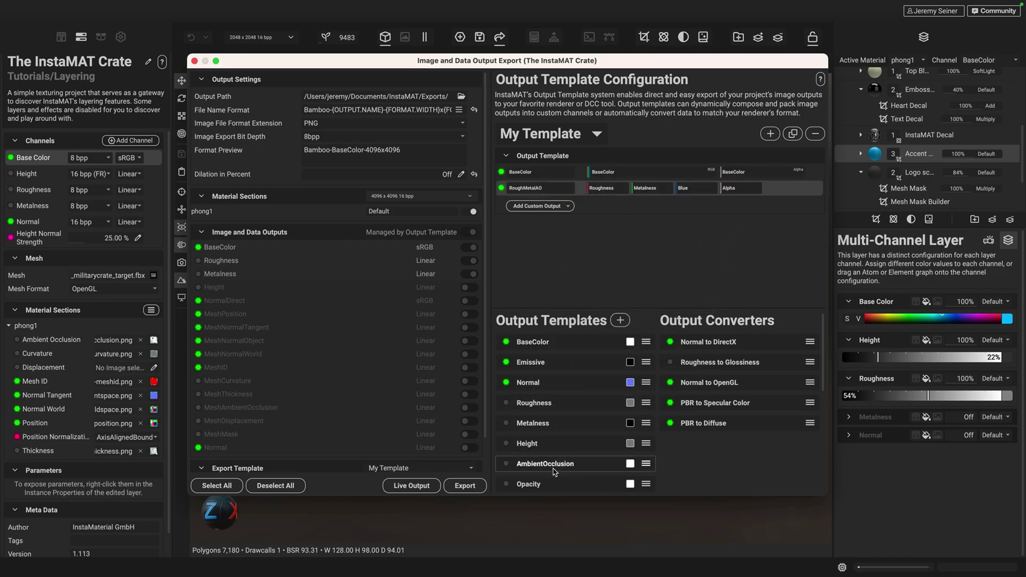
{"action": "left_click_drag", "start_coordinate": [553, 471], "coordinate": [694, 190]}
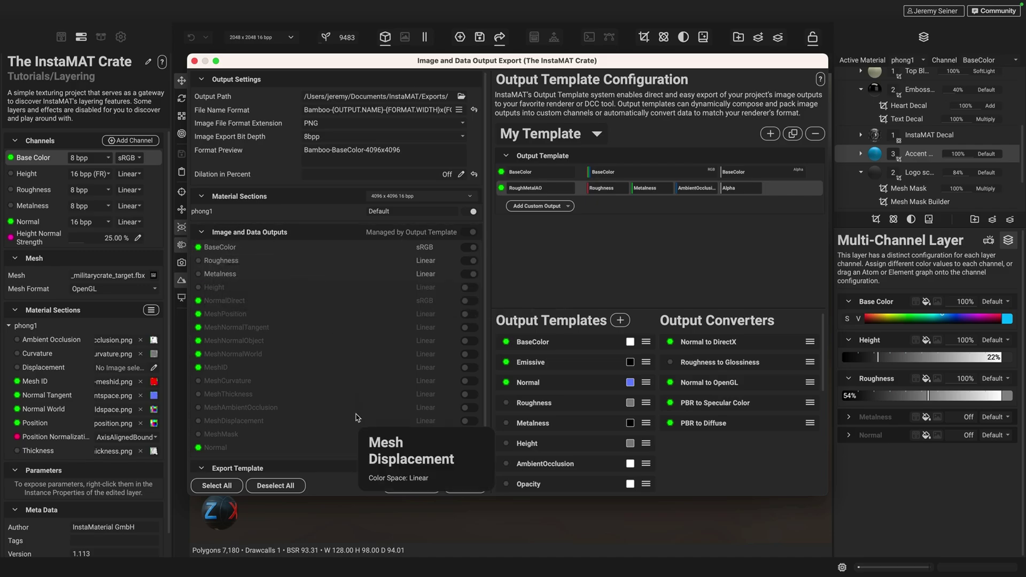
{"action": "scroll", "coordinate": [340, 404], "scroll_direction": "down", "scroll_amount": 2}
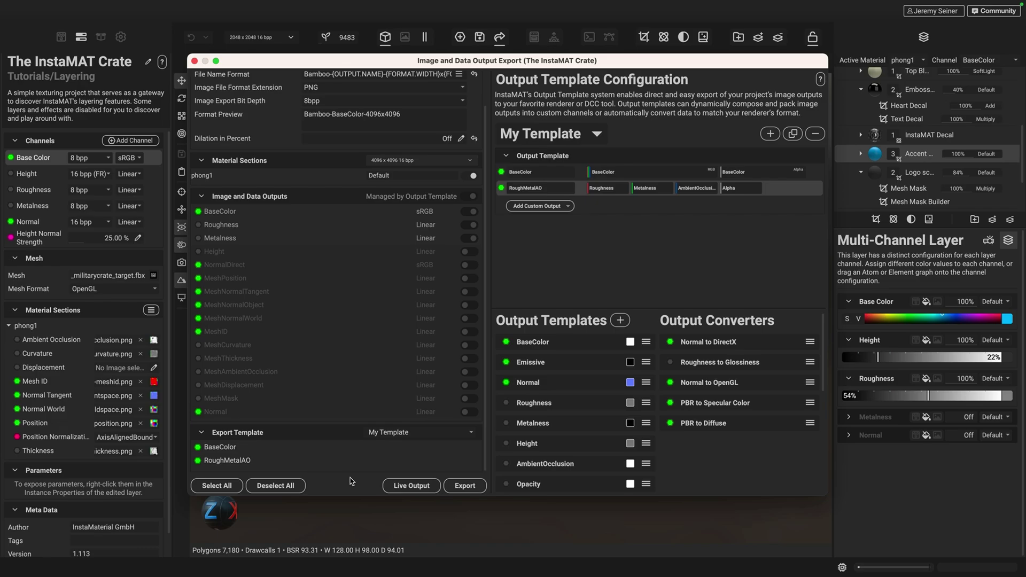
{"action": "scroll", "coordinate": [276, 117], "scroll_direction": "up", "scroll_amount": 2}
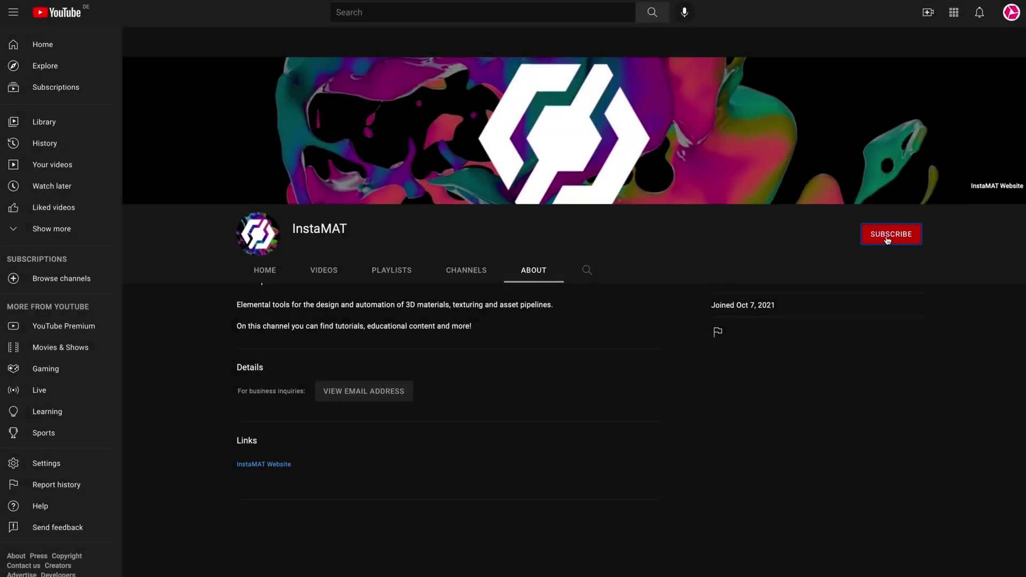
Subscribe to the InstaMAT YouTube channel and set its bell notifications to All
{"action": "left_click", "coordinate": [887, 236]}
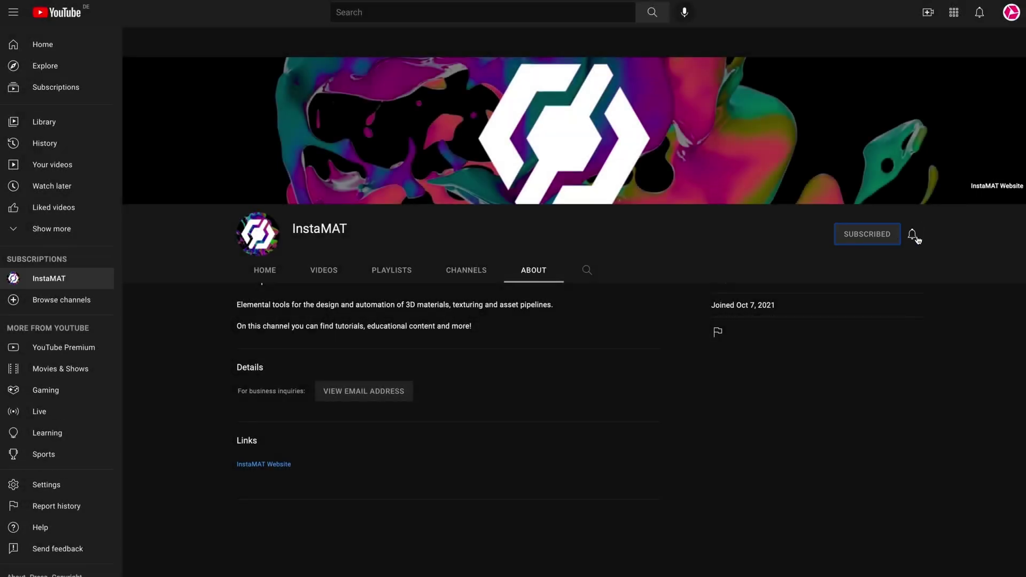
{"action": "left_click", "coordinate": [915, 238]}
{"action": "left_click", "coordinate": [945, 257]}
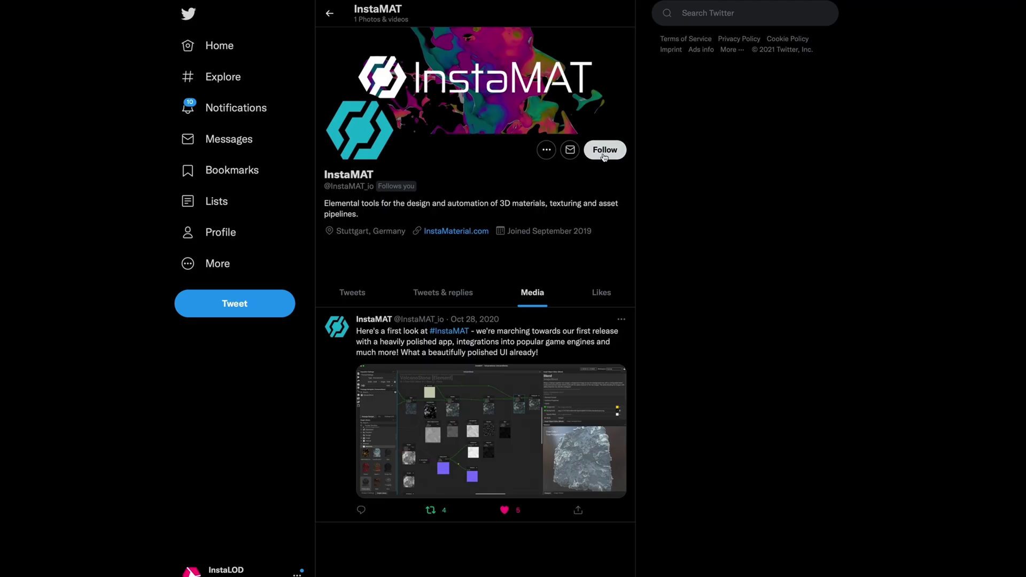
Follow InstaMAT on Twitter and switch on its bell notifications for new posts
{"action": "left_click", "coordinate": [604, 155]}
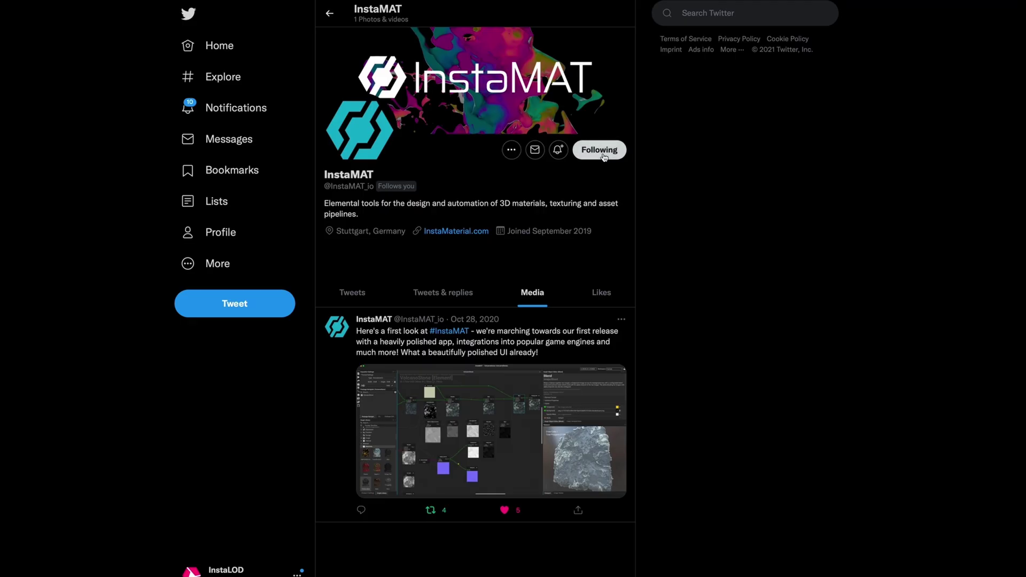
{"action": "left_click", "coordinate": [561, 151]}
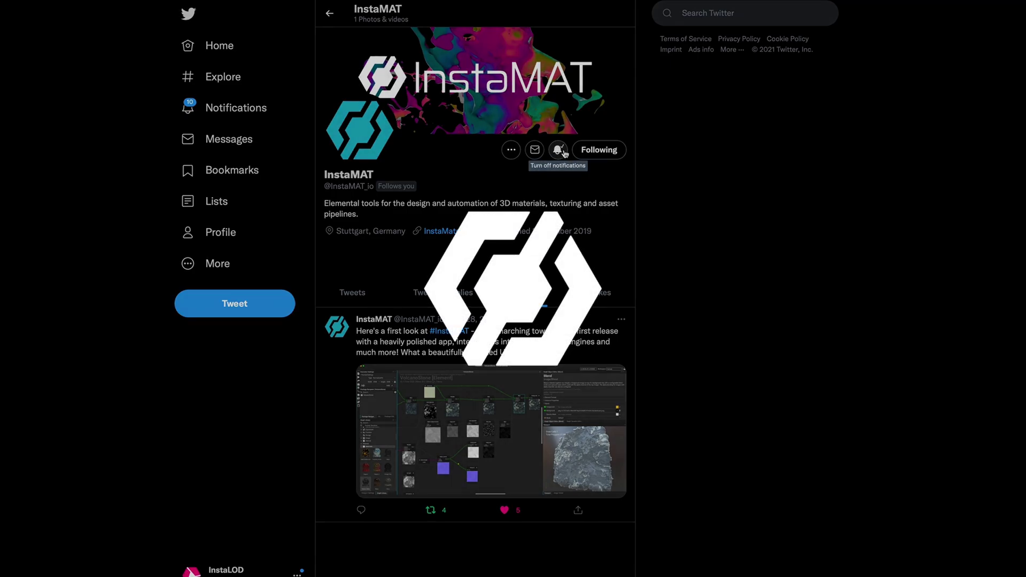